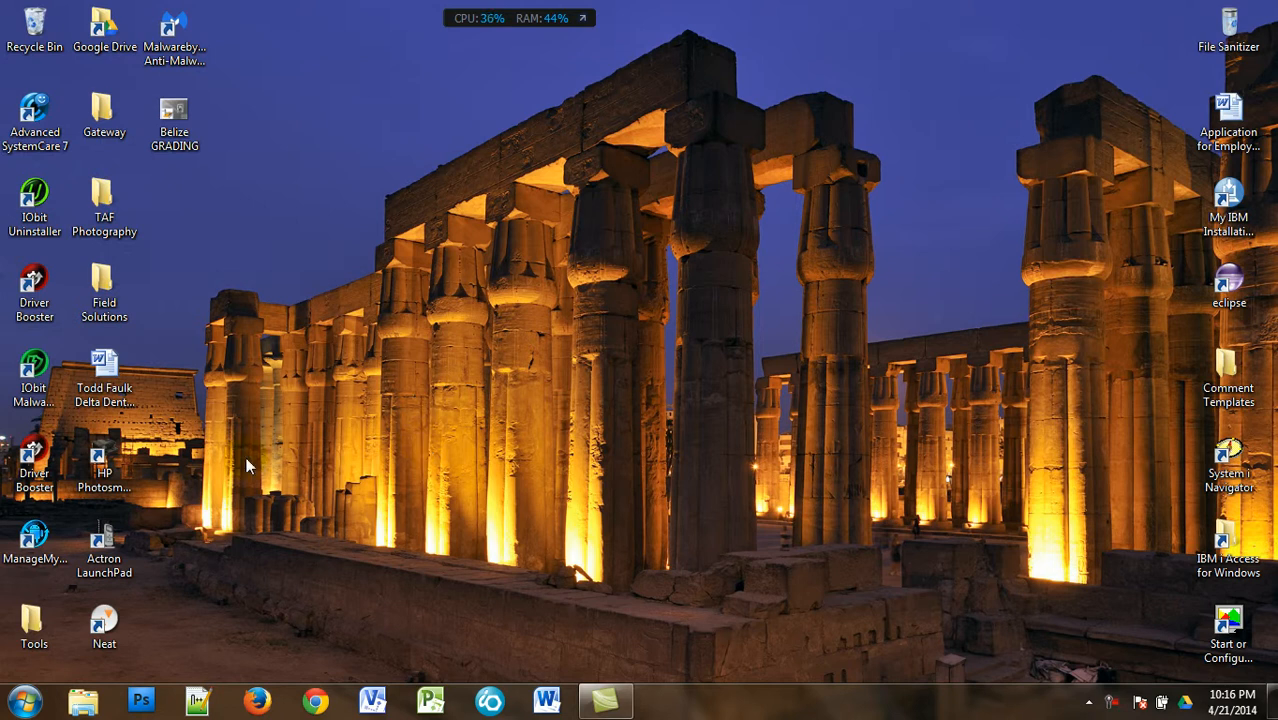
- Switch to Chrome, open the Gmail message about the latest folder for belize, and download its Current School Year.zip attachment
left_click(316, 702)
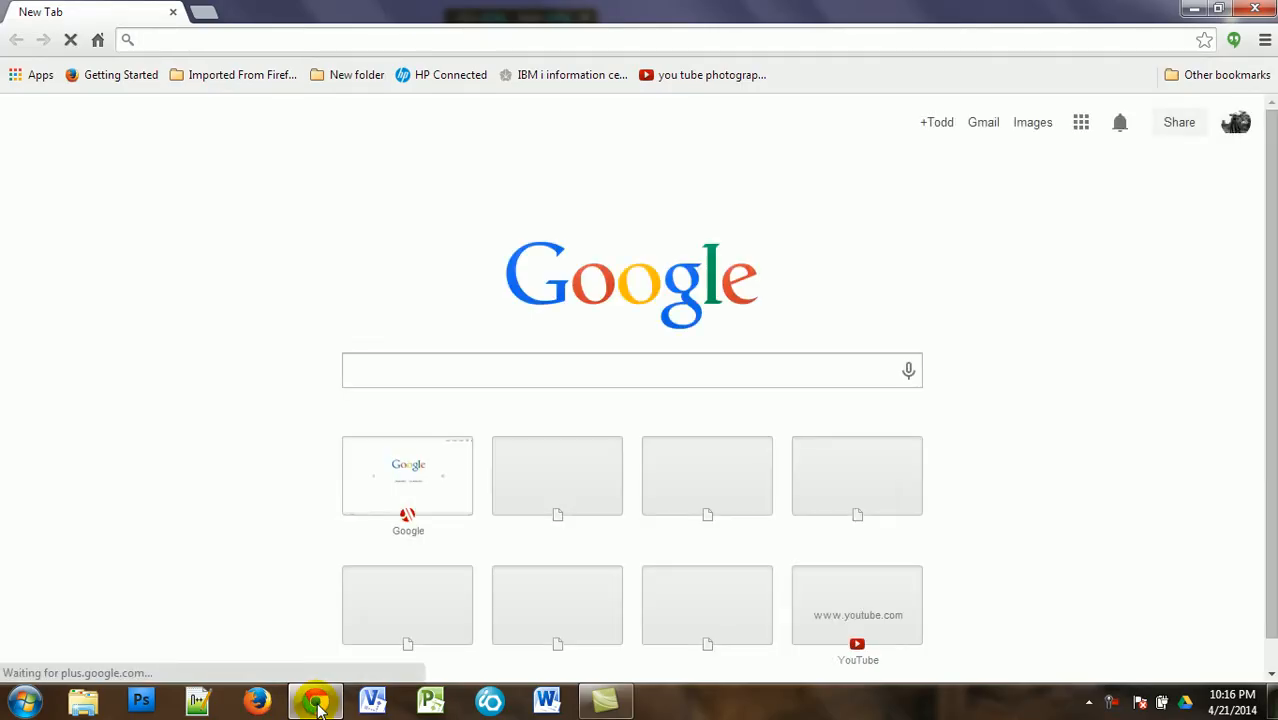
left_click(983, 124)
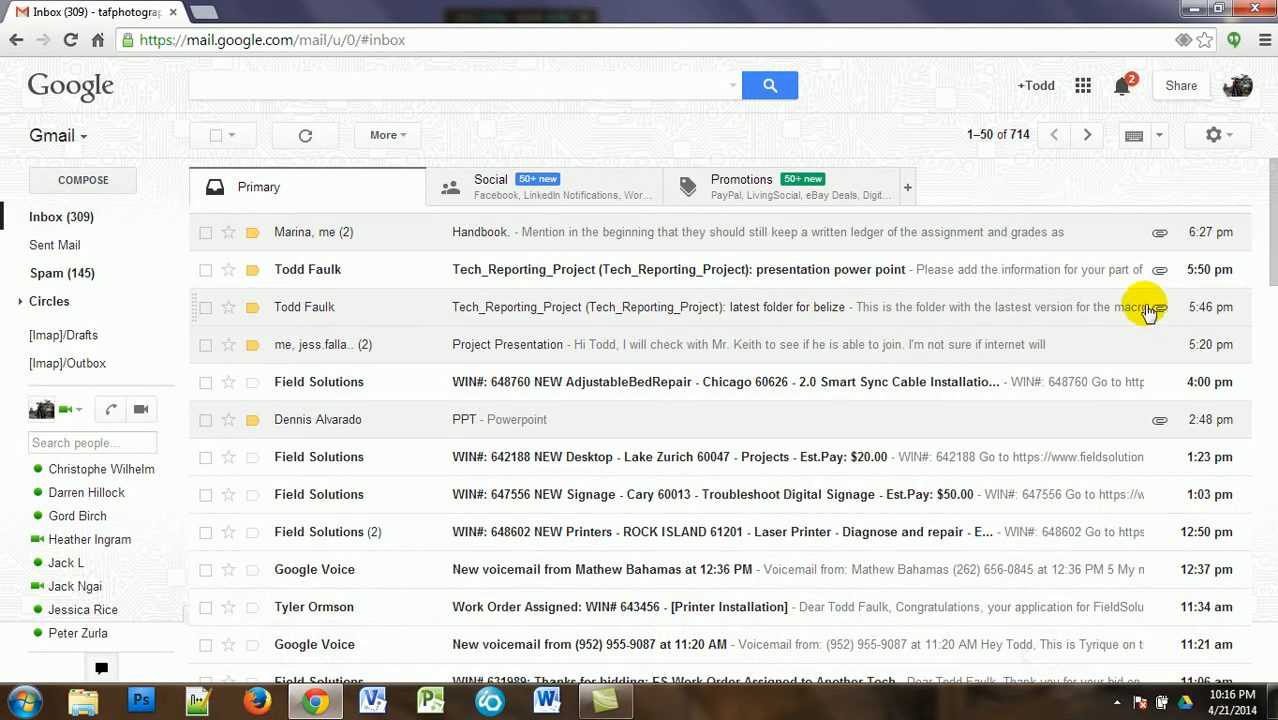
left_click(1094, 309)
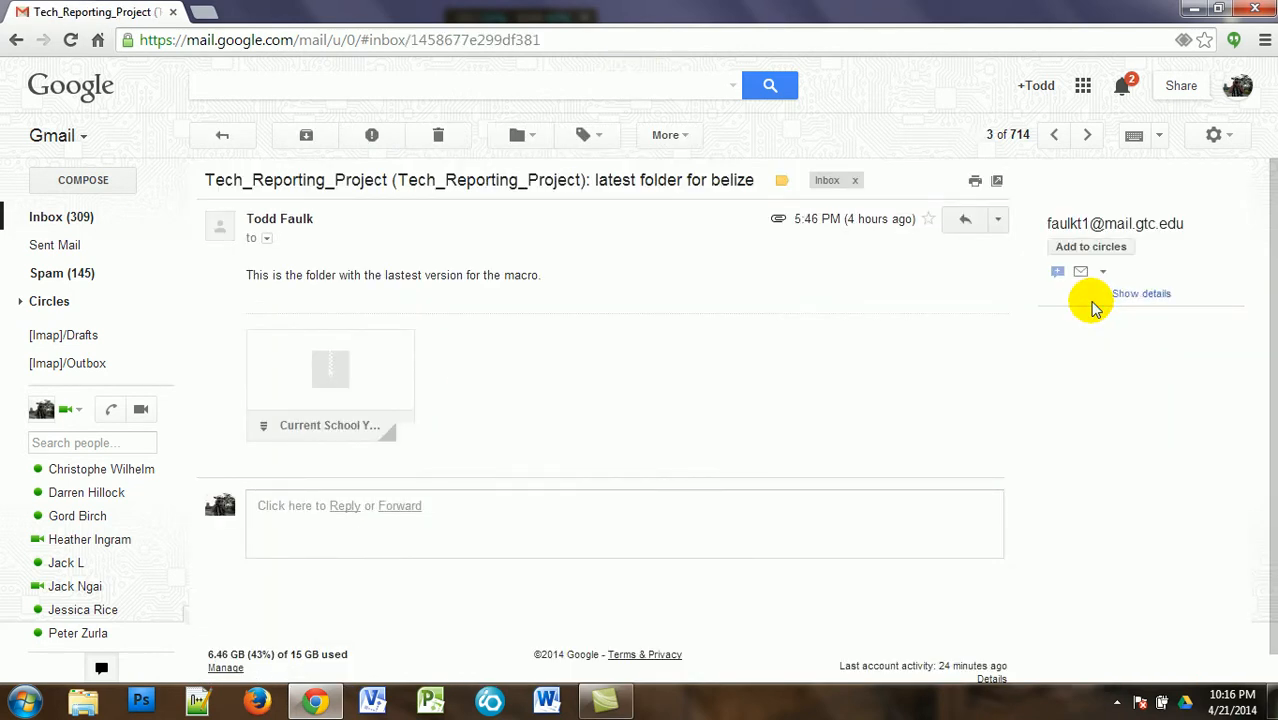
mouse_move(254, 355)
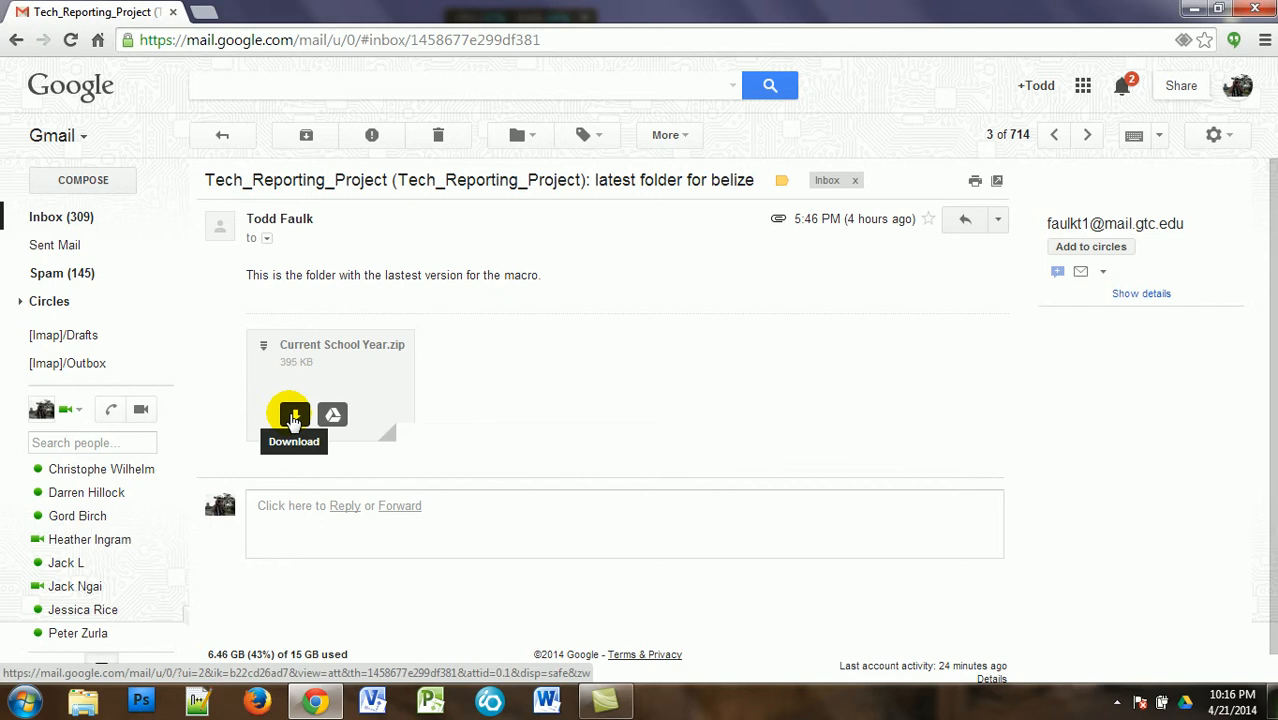
left_click(294, 416)
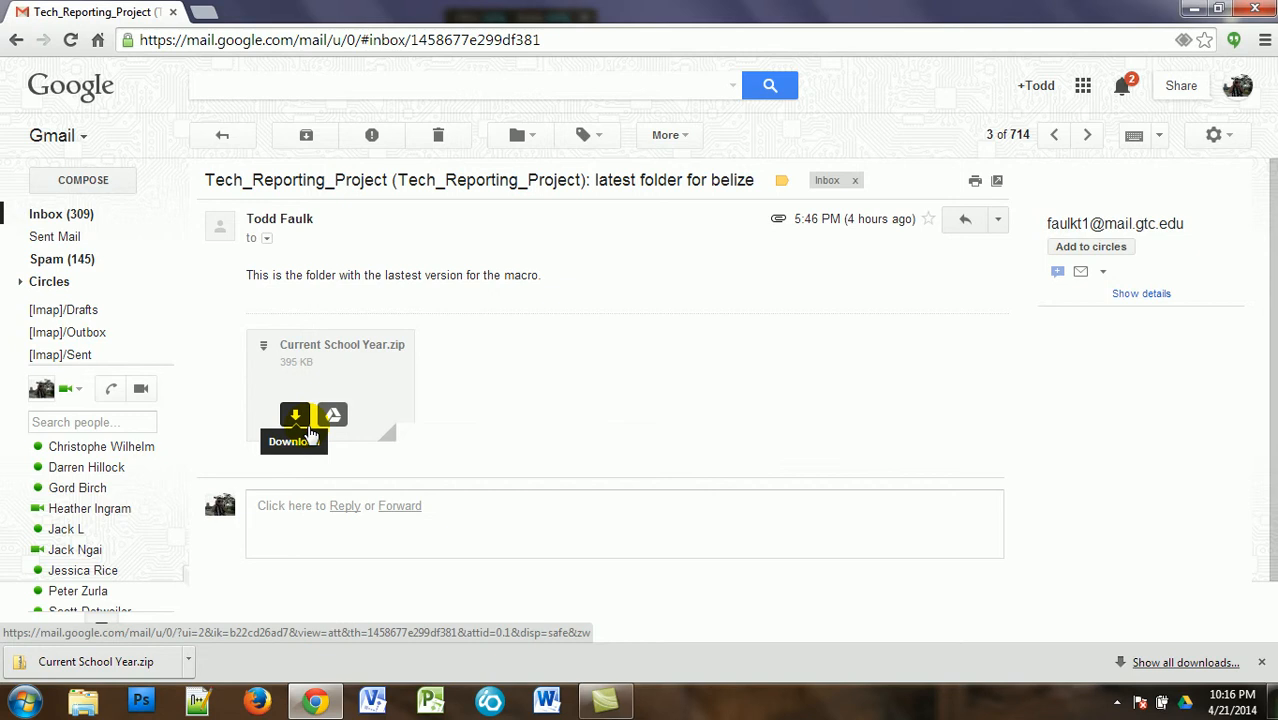
- Show the downloaded Current School Year.zip in its folder and move it to Local Disk (C:)
left_click(197, 648)
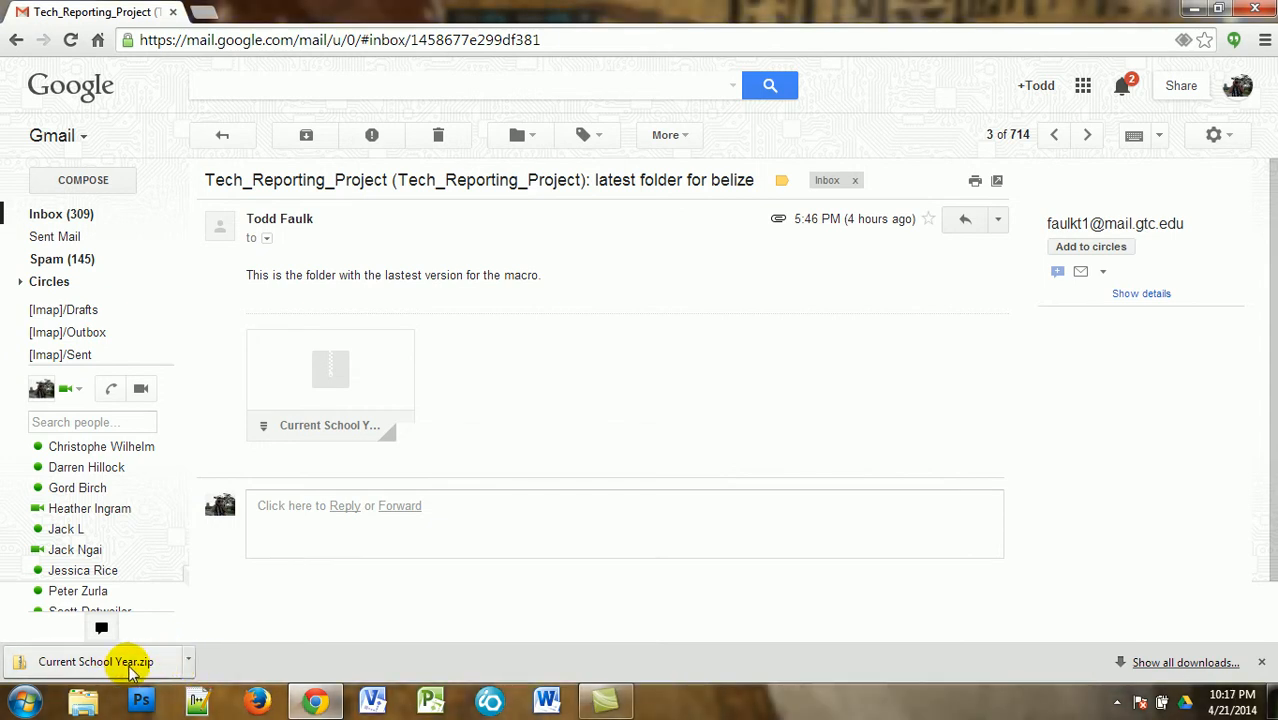
left_click(188, 661)
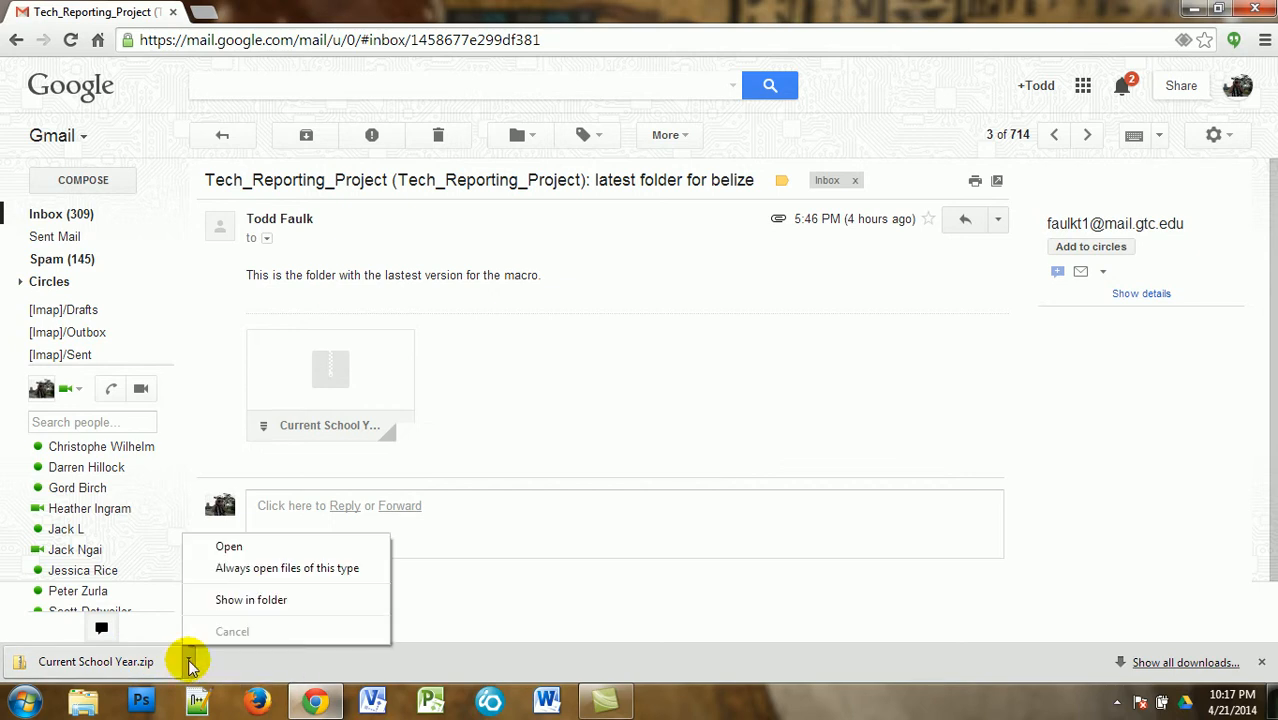
left_click(250, 600)
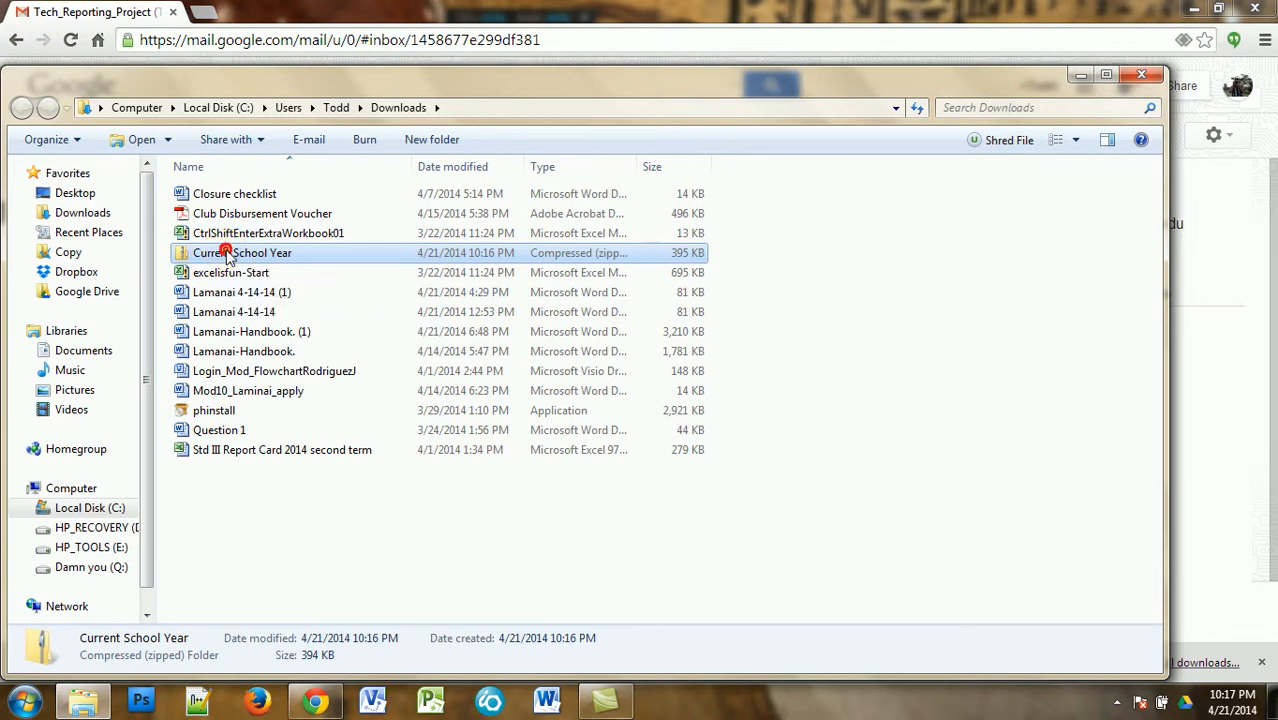
left_click_drag(222, 251, 70, 252)
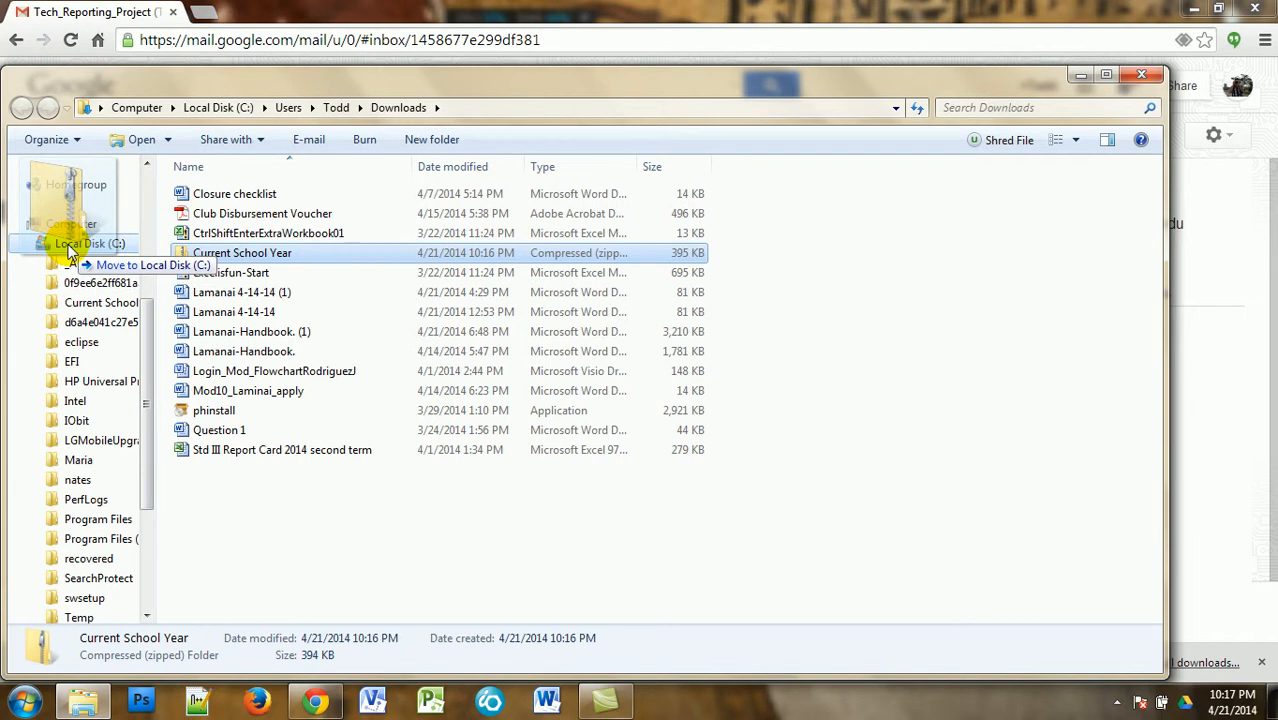
left_click_drag(70, 252, 70, 252)
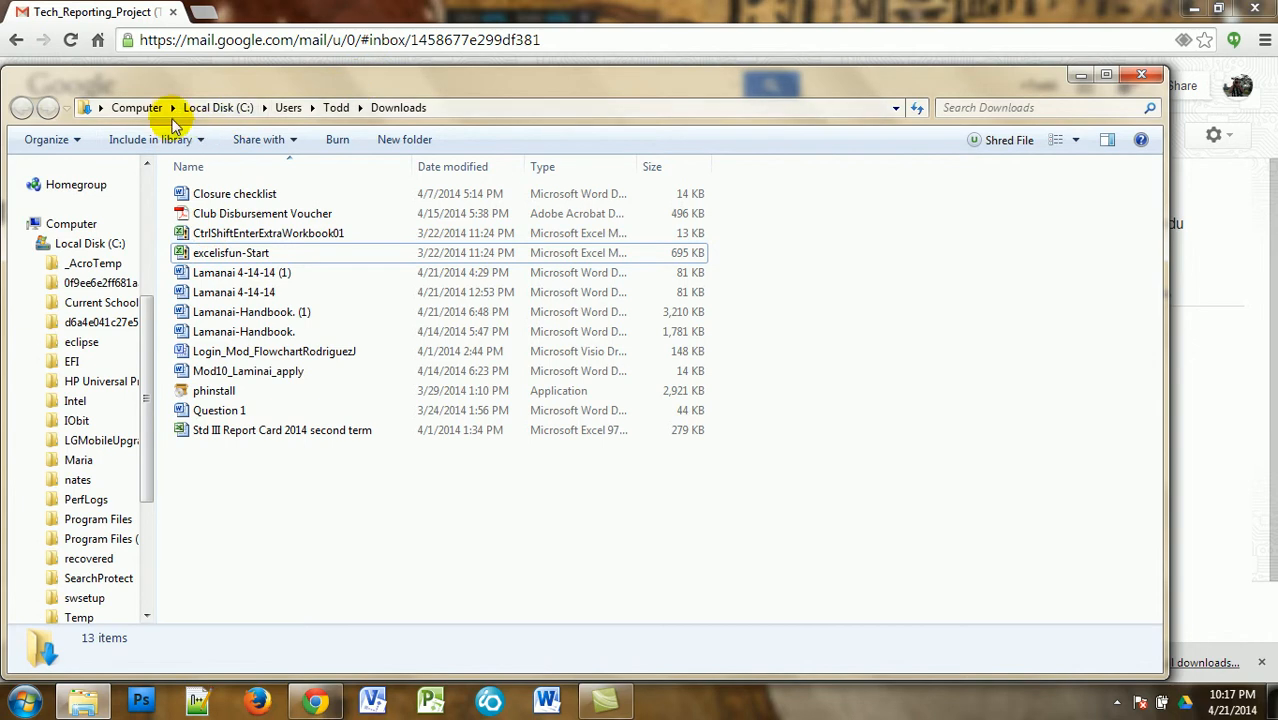
- On Local Disk (C:), rename the existing Current School Year folder as 2013 grading
left_click(210, 108)
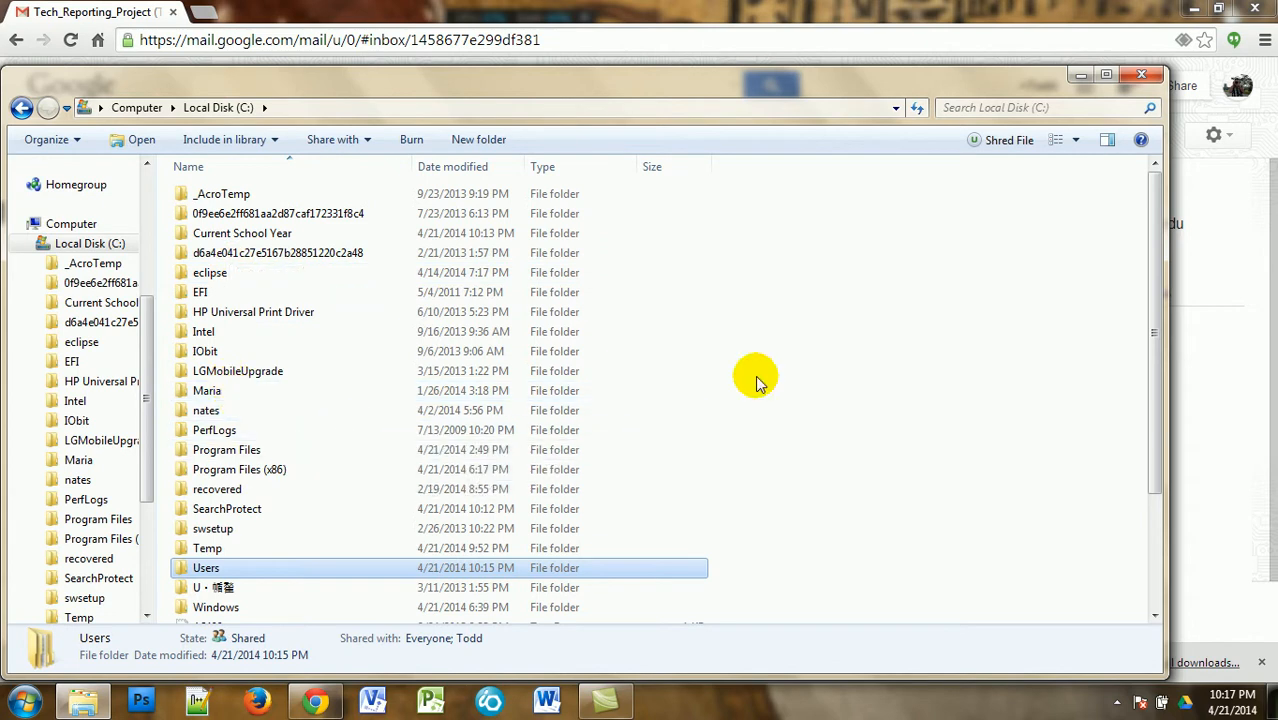
left_click_drag(1155, 358, 1176, 497)
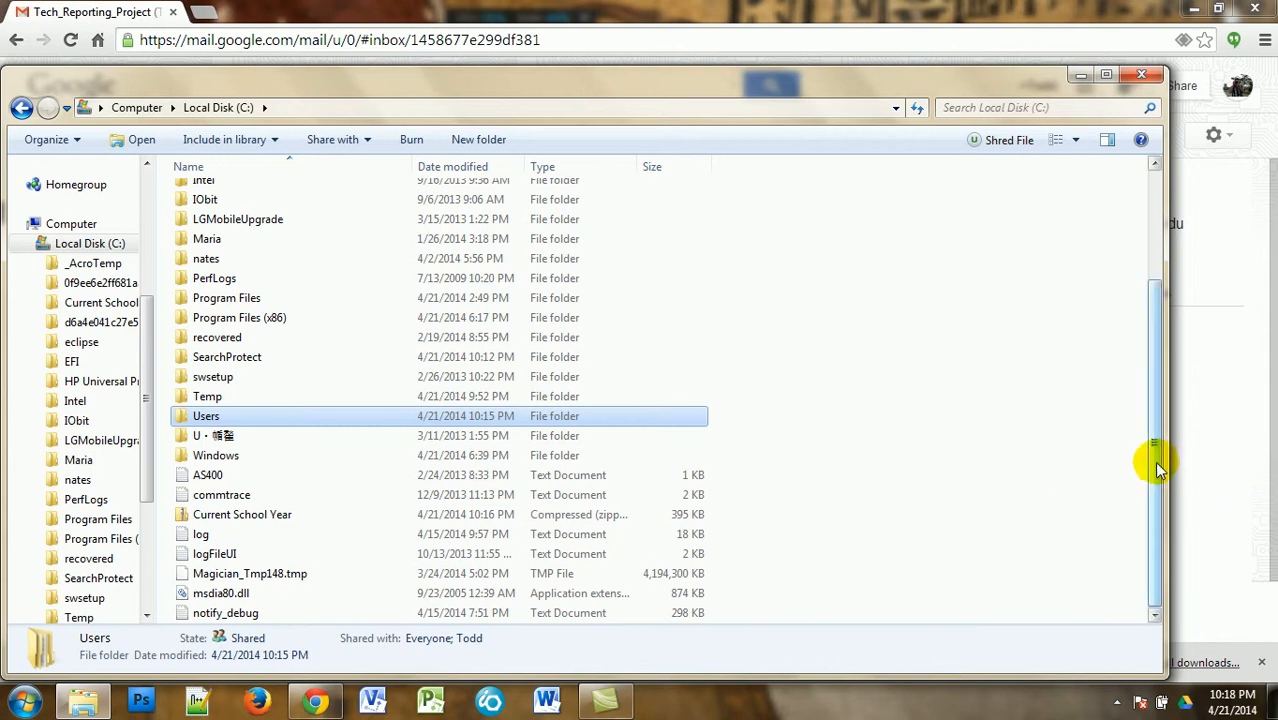
left_click_drag(1156, 462, 1143, 349)
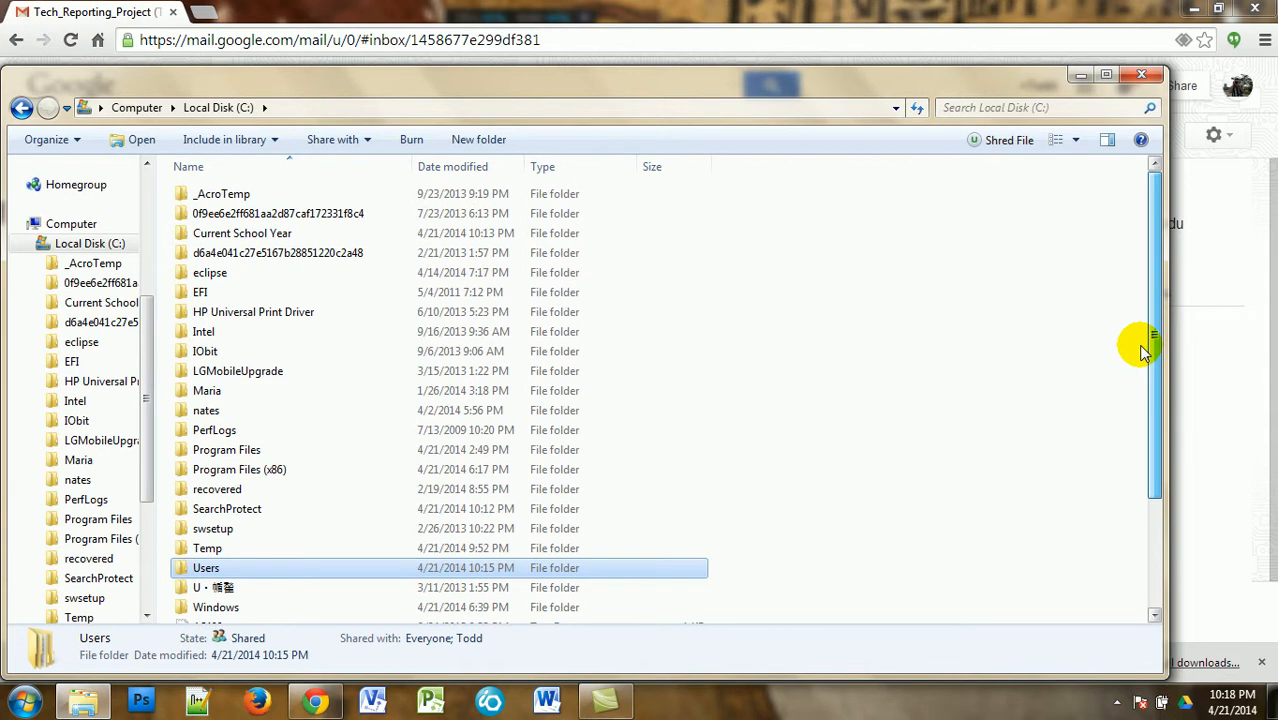
left_click(240, 233)
right_click(240, 233)
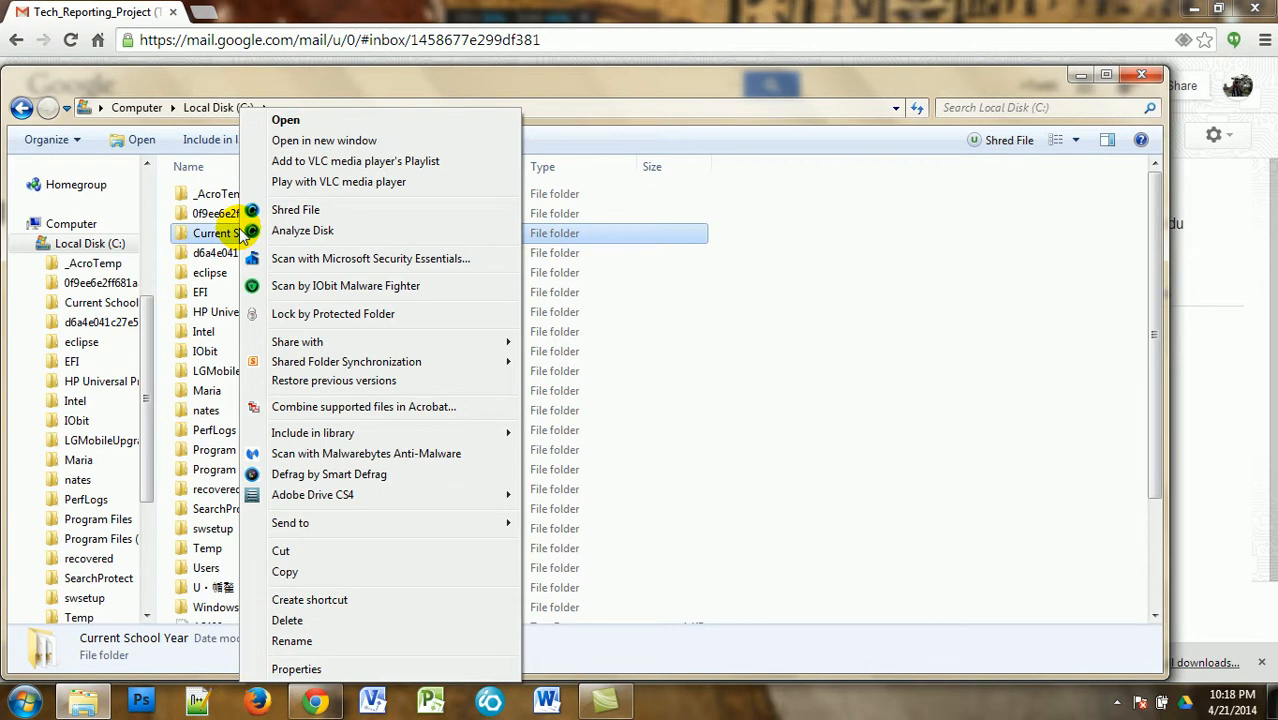
left_click(291, 644)
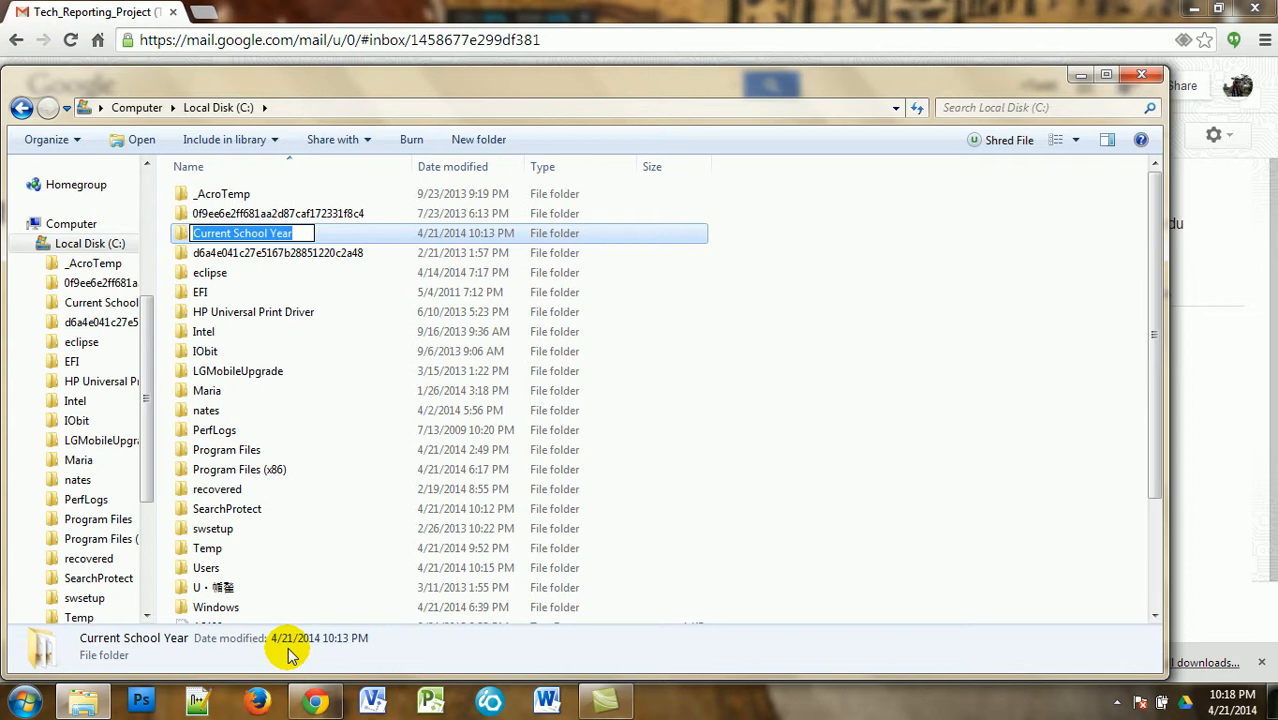
type("2013")
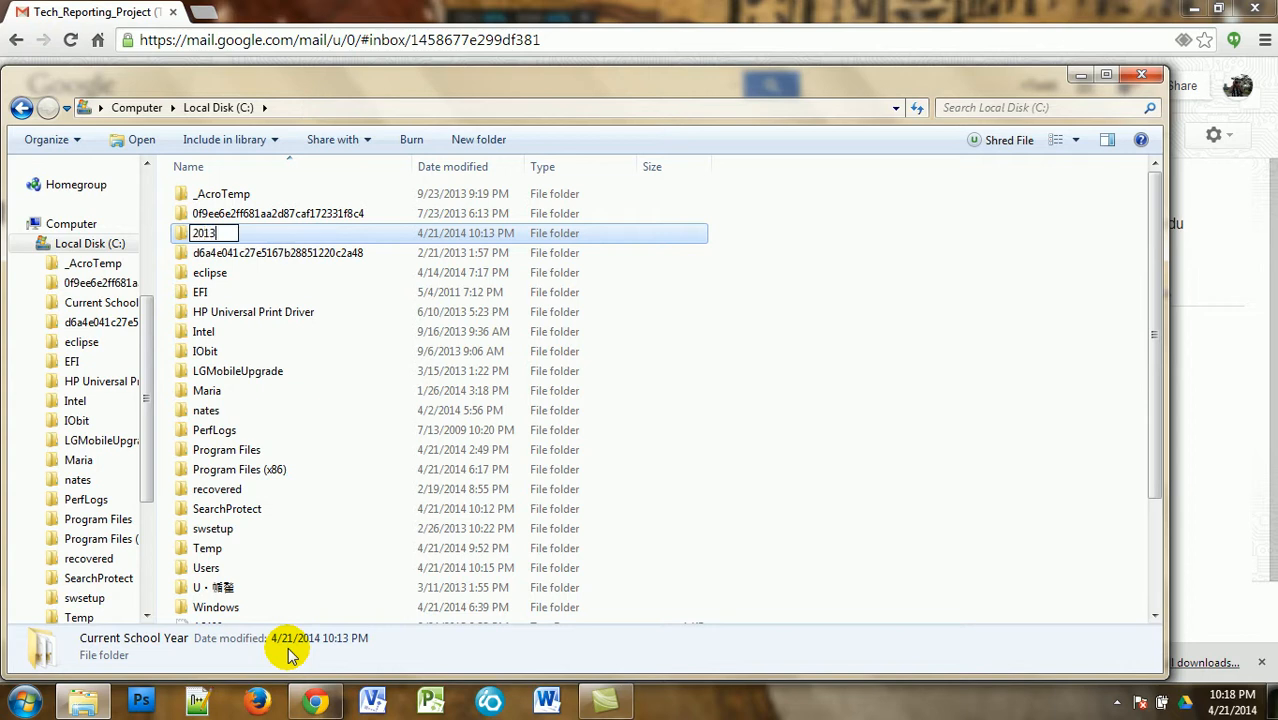
type(" grading")
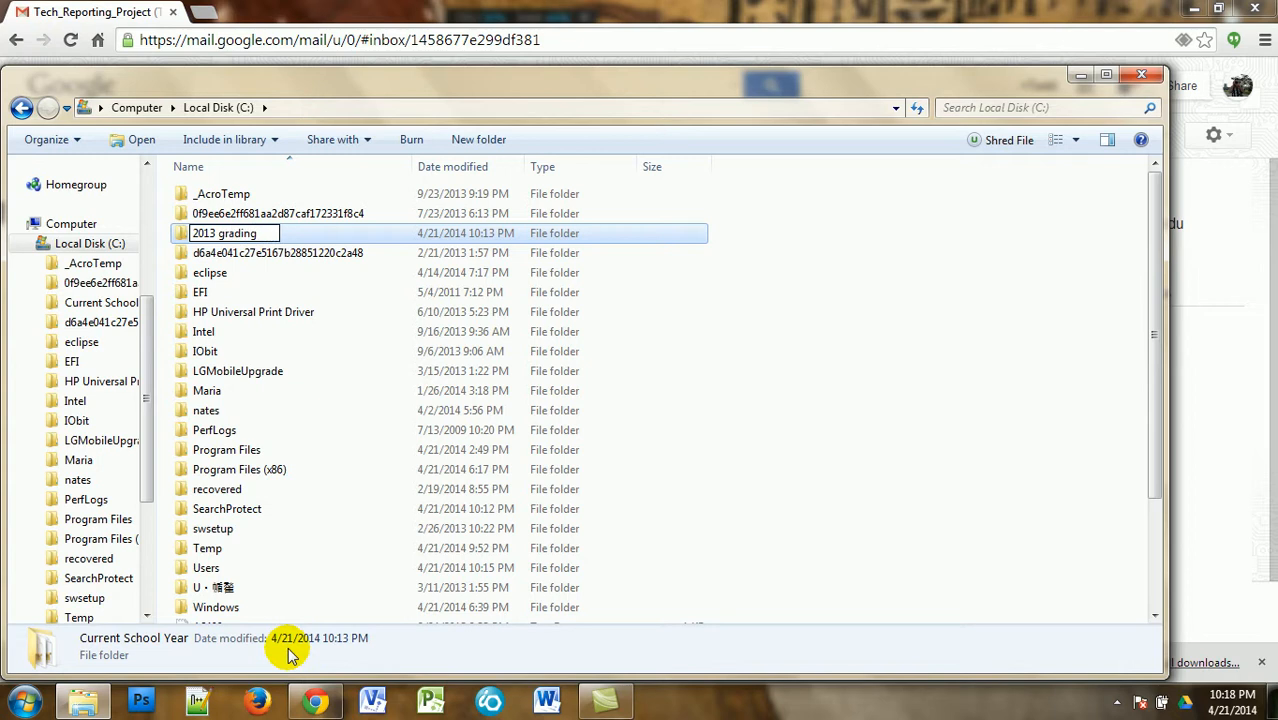
key("Return")
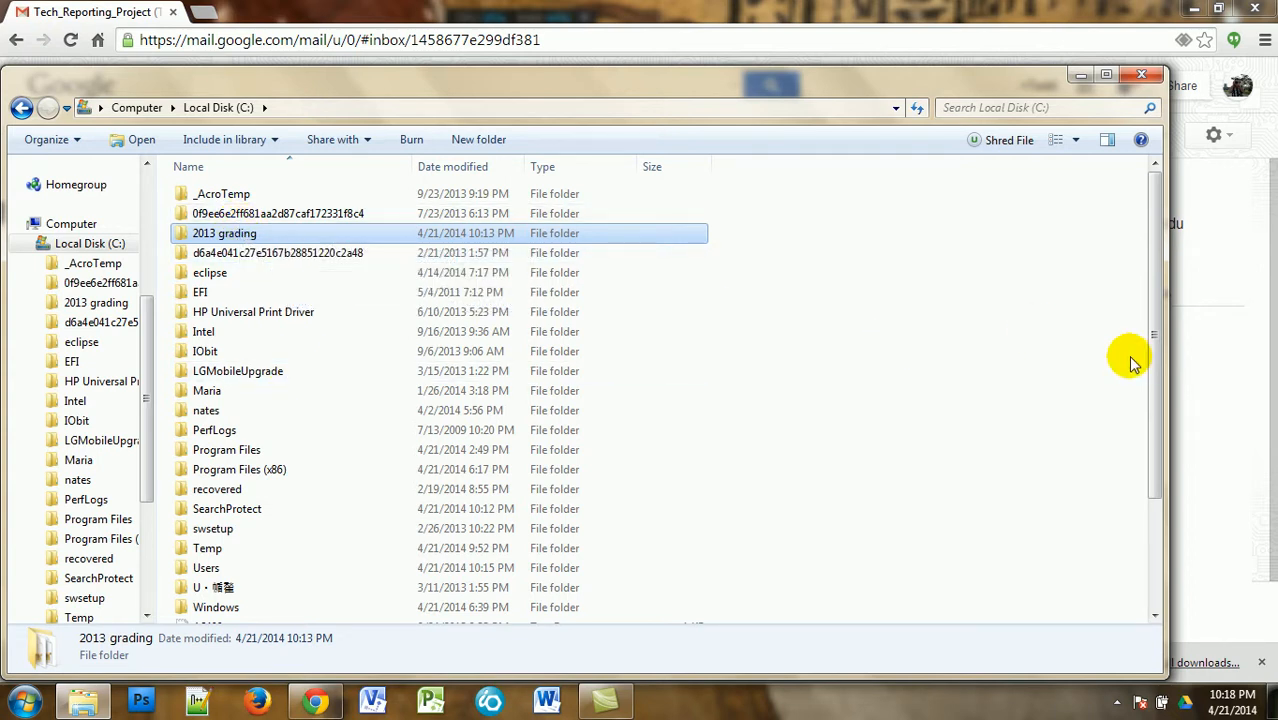
- Extract the Current School Year zip archive directly into C:\, with the subfolder name removed from the destination path
left_click_drag(1152, 366, 1178, 486)
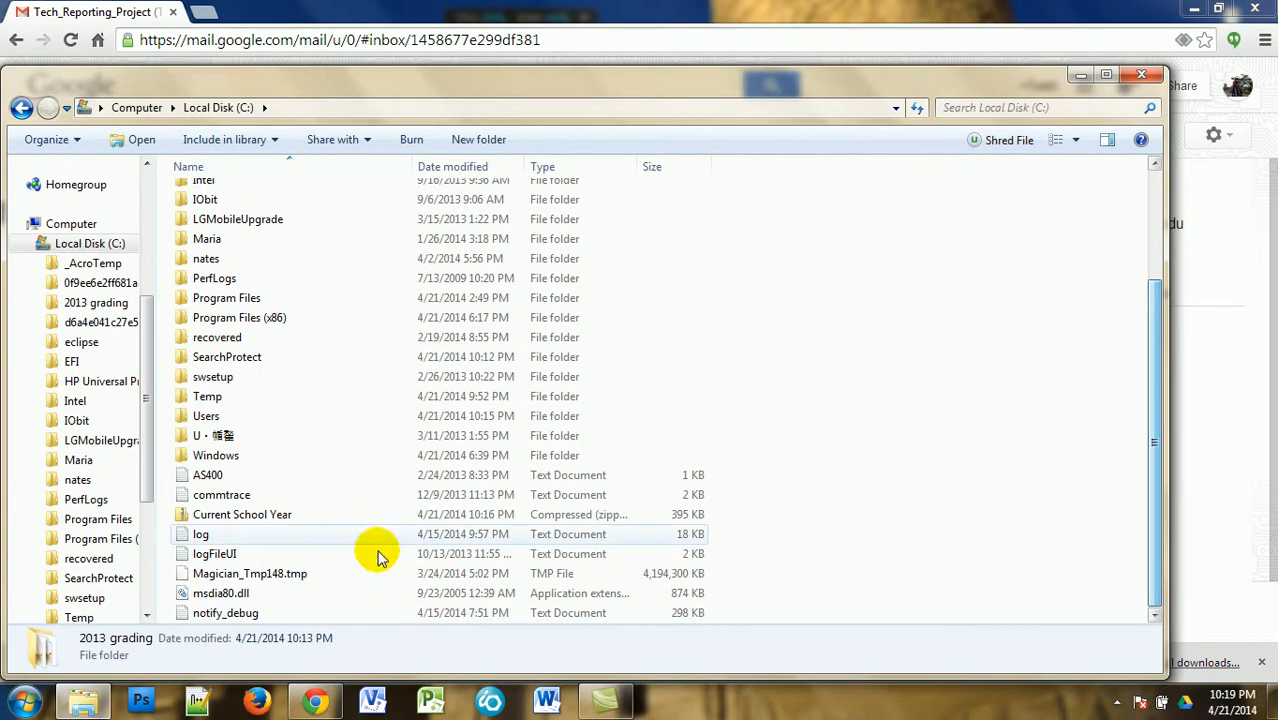
right_click(222, 518)
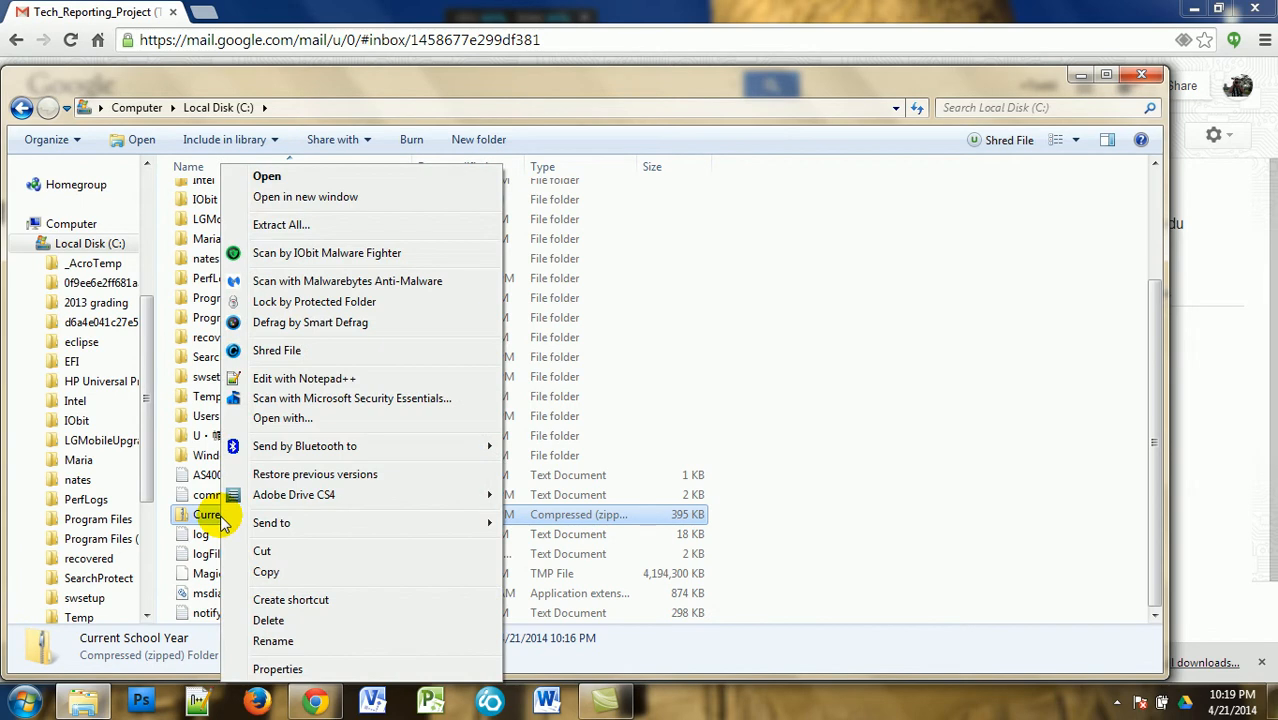
left_click(280, 225)
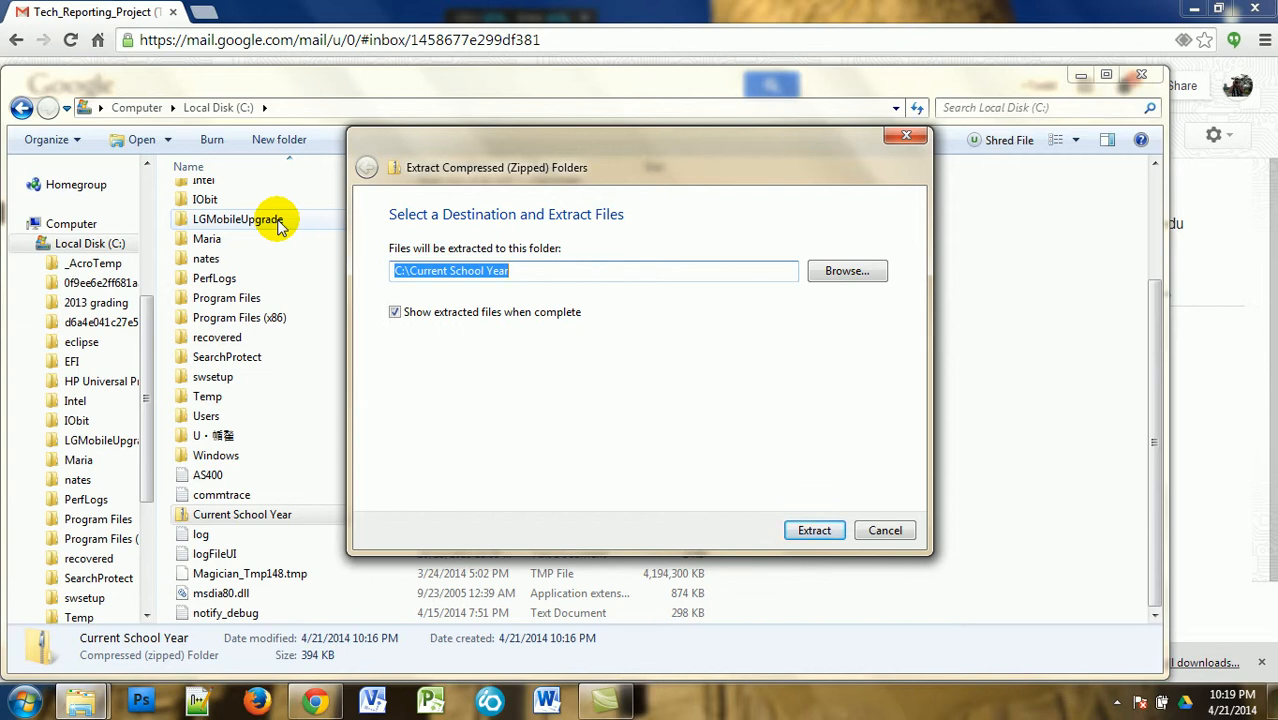
left_click(518, 272)
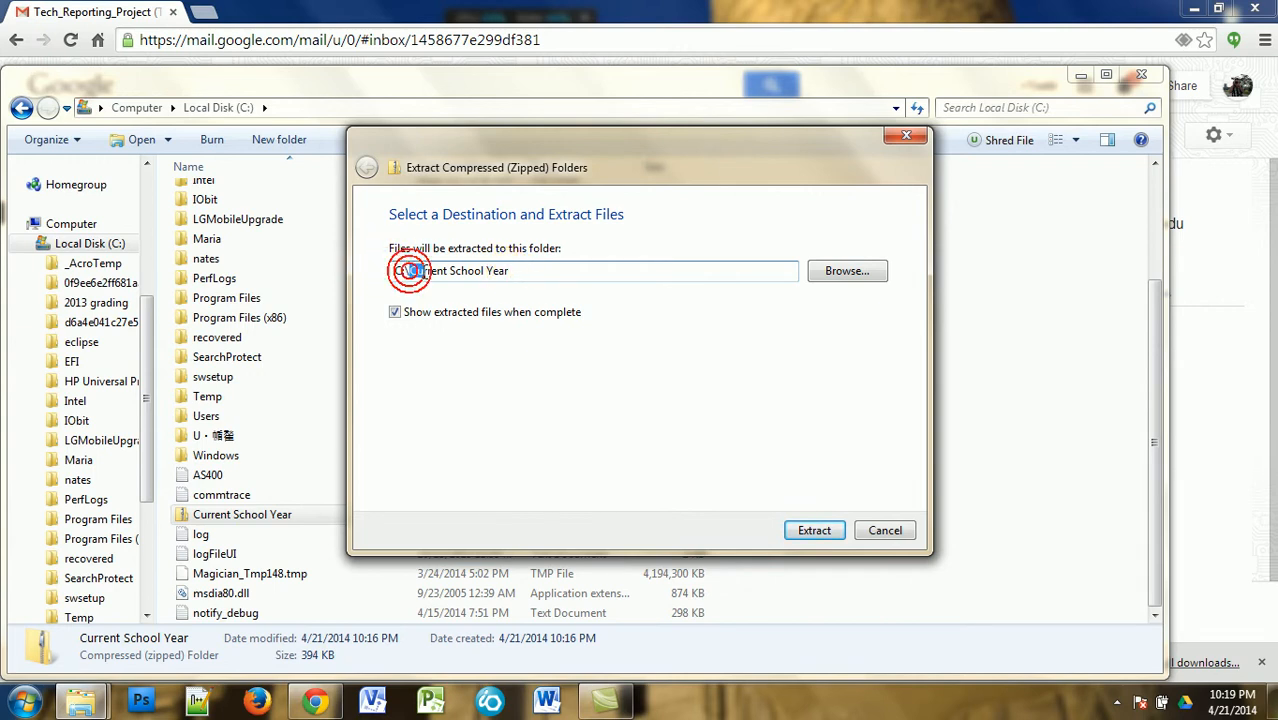
left_click_drag(409, 271, 512, 281)
key("BackSpace")
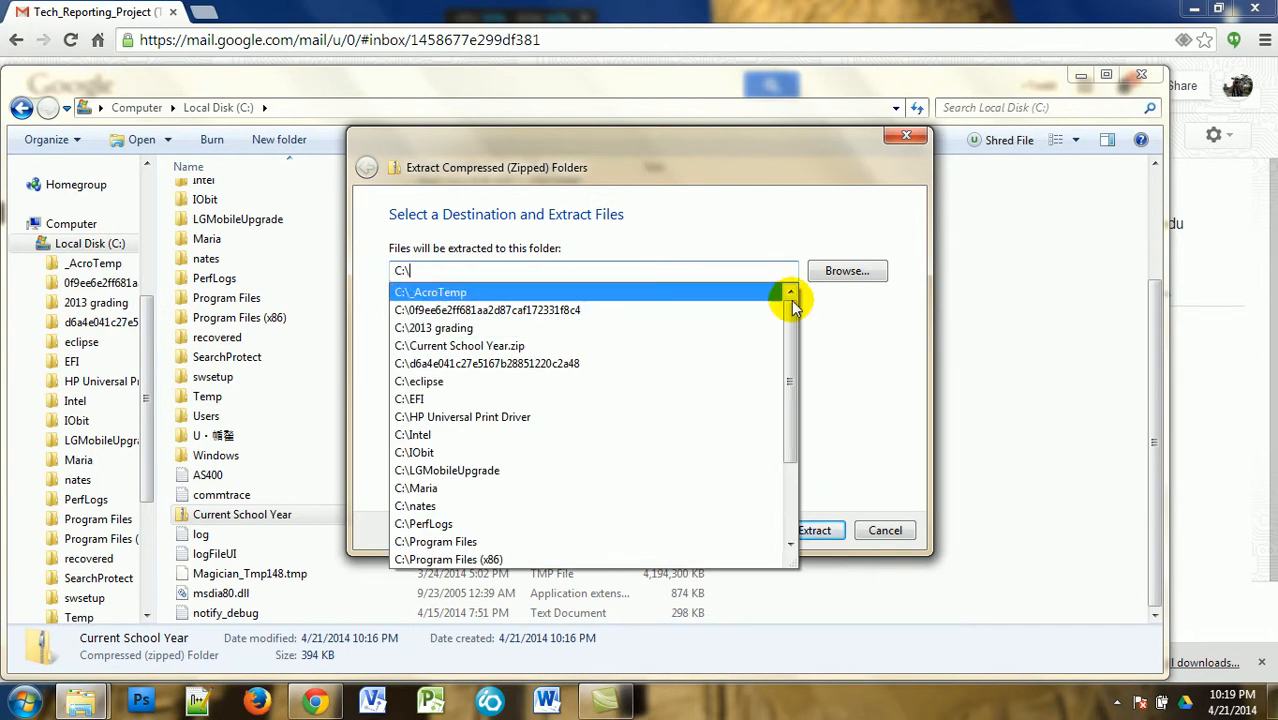
left_click(624, 267)
left_click(863, 316)
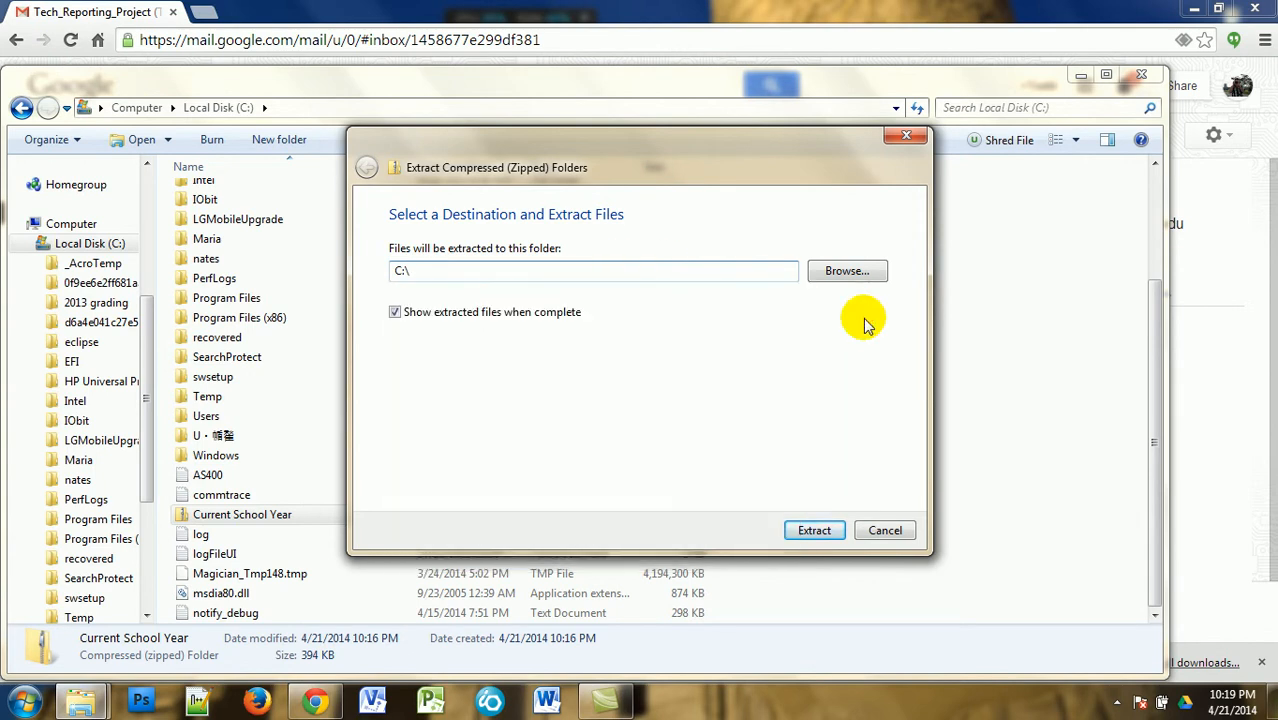
left_click(813, 530)
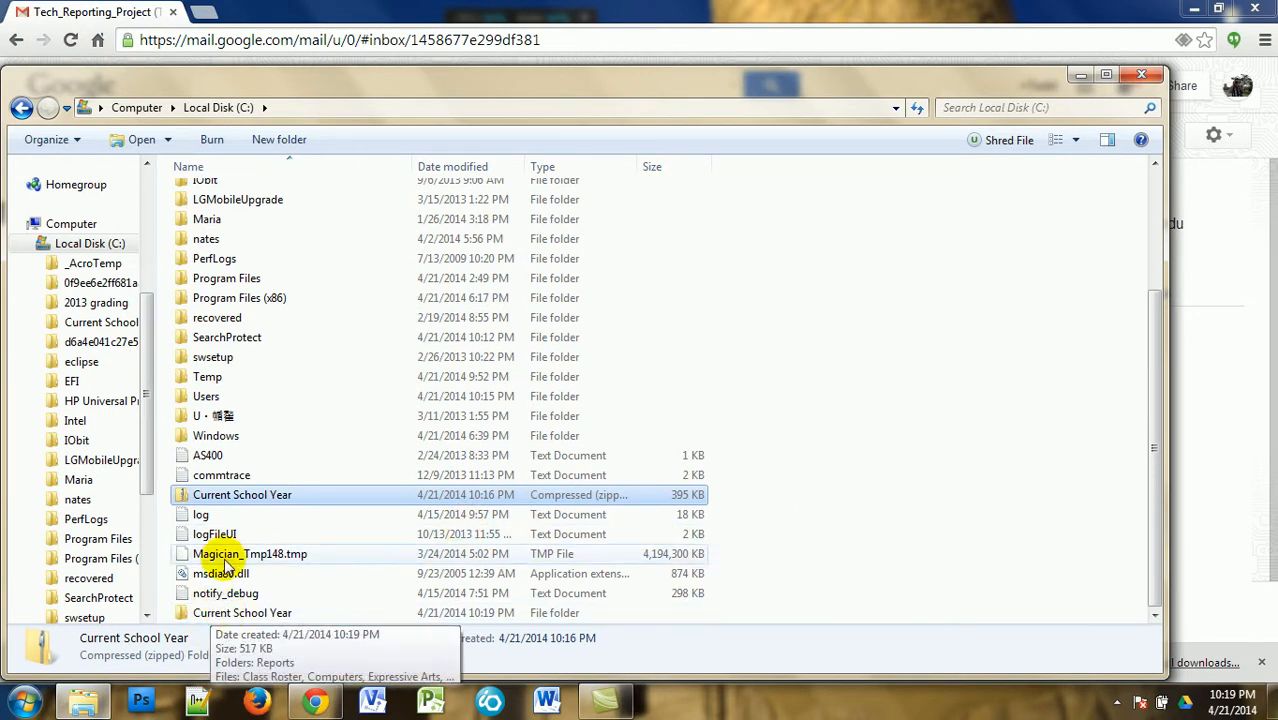
- Delete the newly extracted Current School Year folder from Local Disk (C:)
left_click(243, 612)
key("Delete")
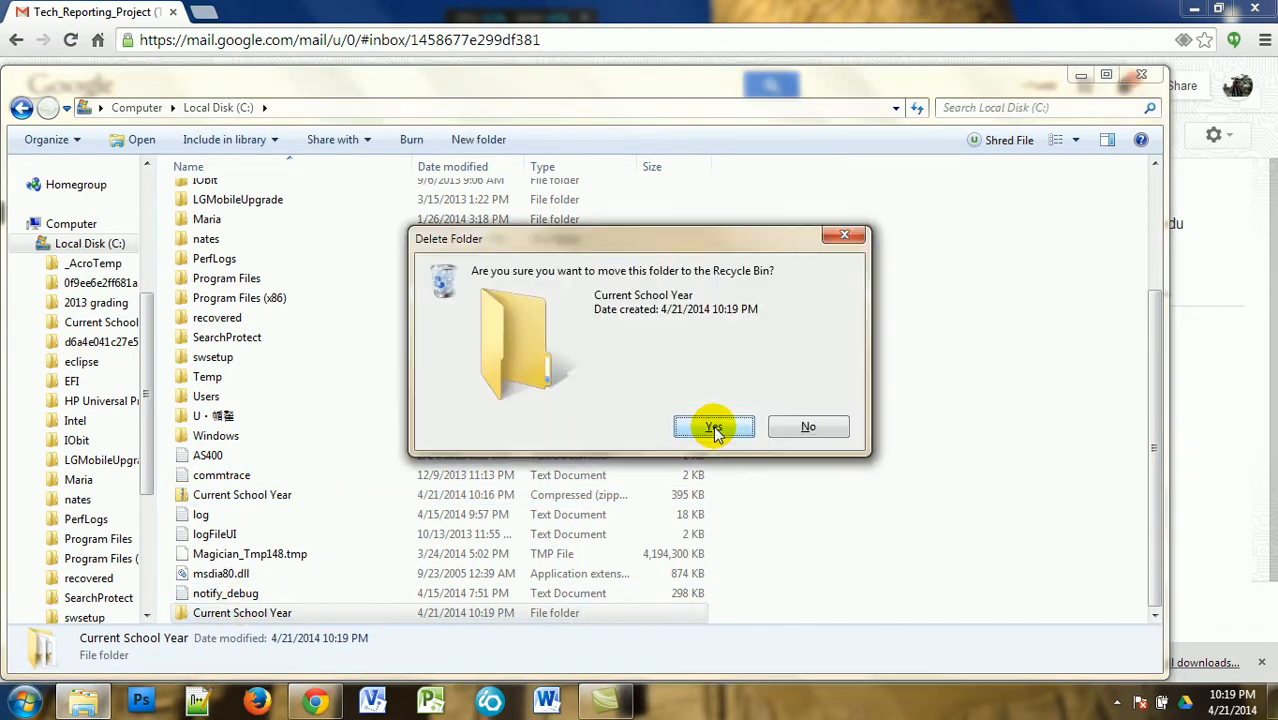
left_click(713, 427)
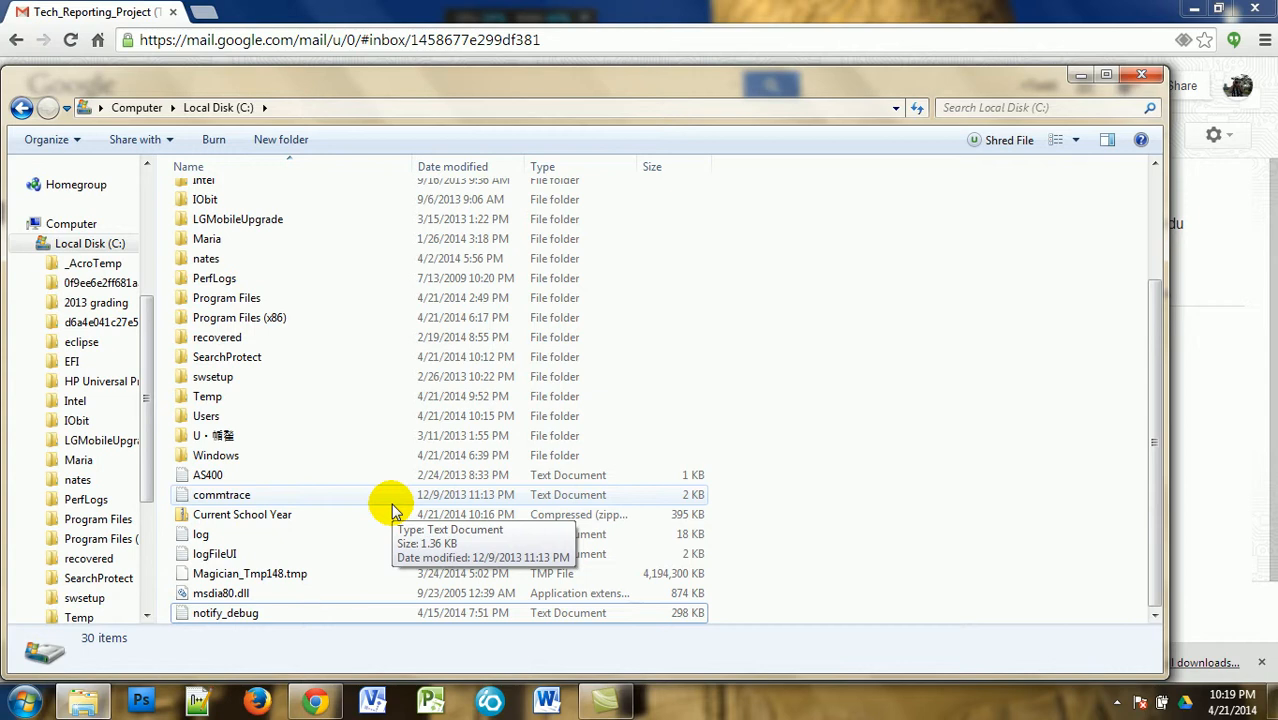
- Extract the Current School Year zip archive to the default destination C:\Current School Year and close the extracted folder's window
right_click(305, 518)
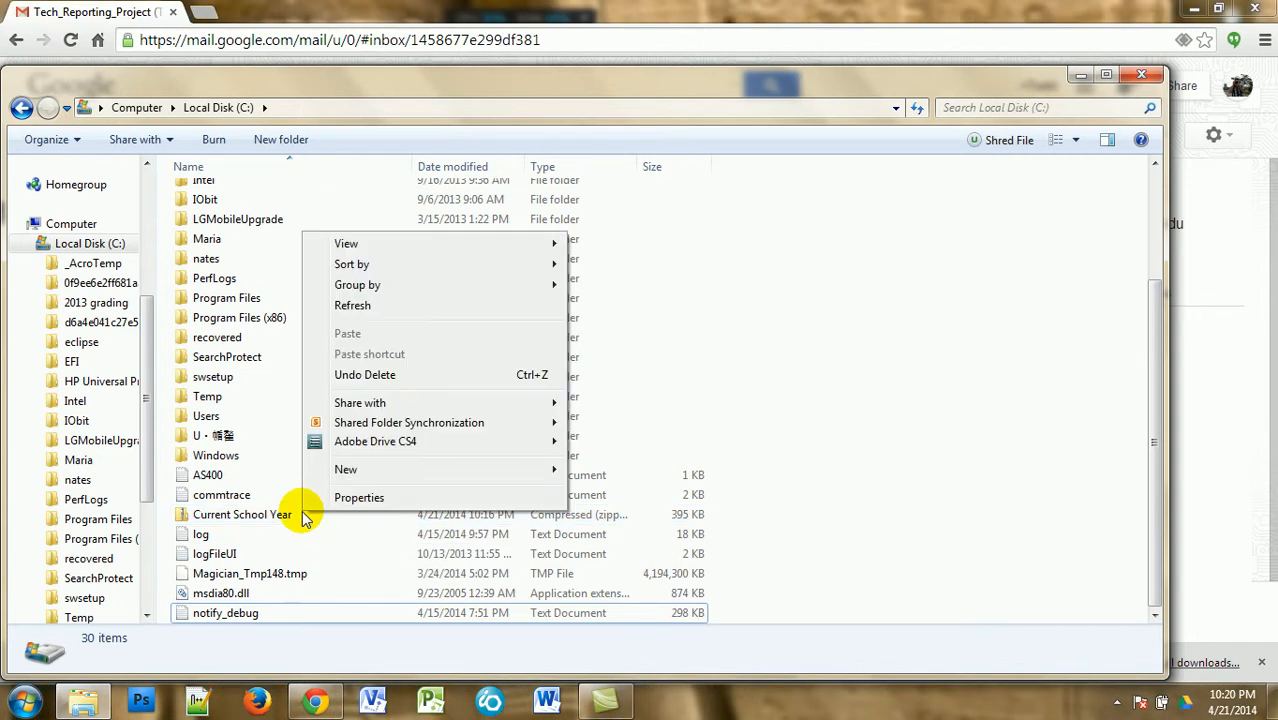
left_click(258, 515)
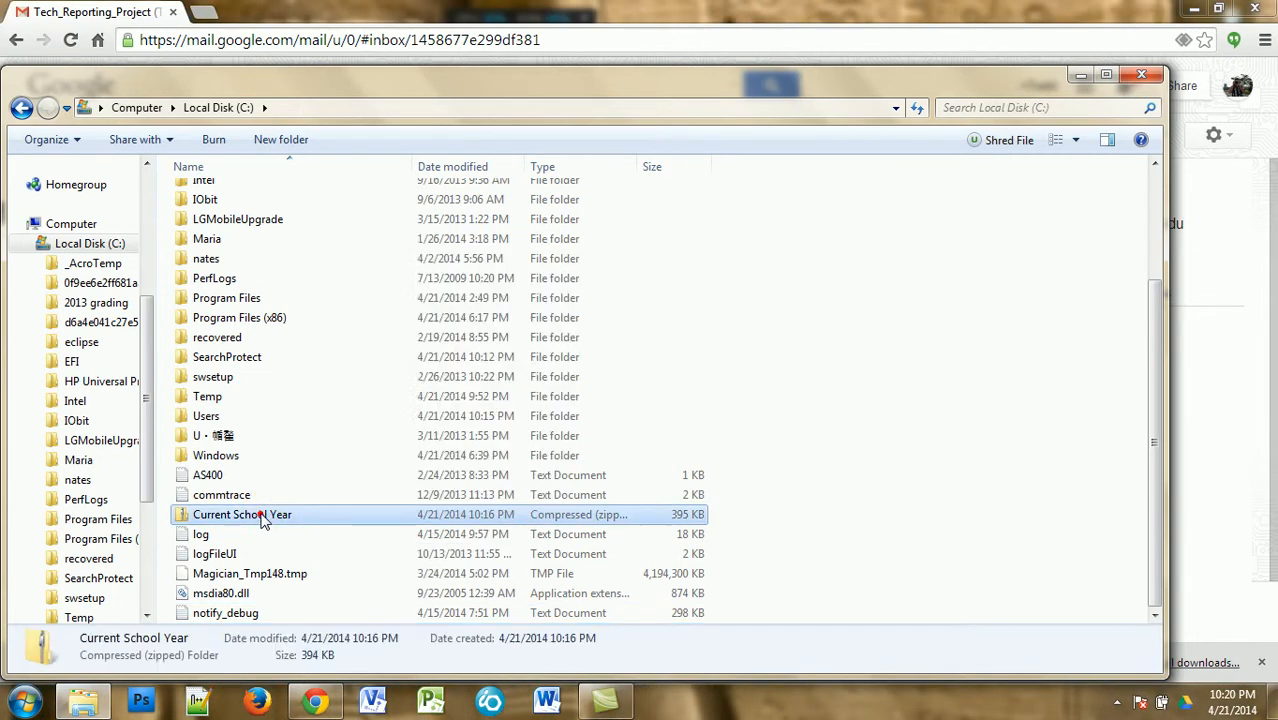
right_click(262, 518)
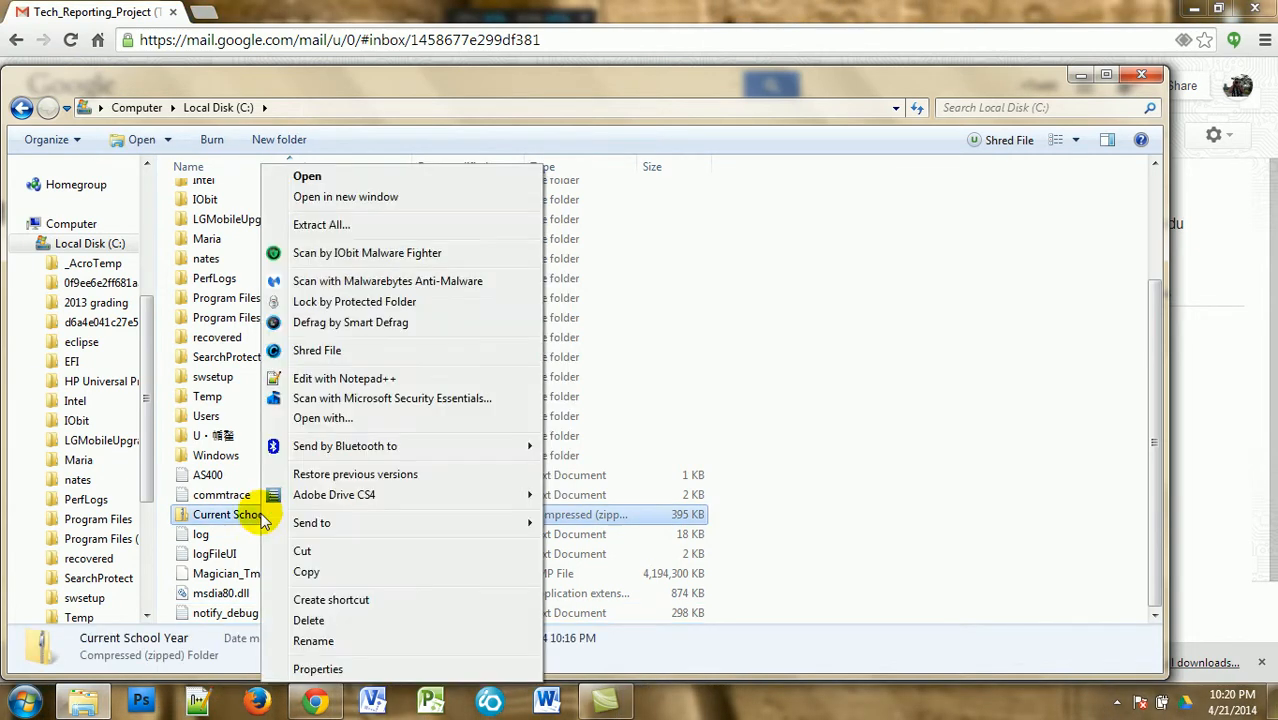
left_click(321, 224)
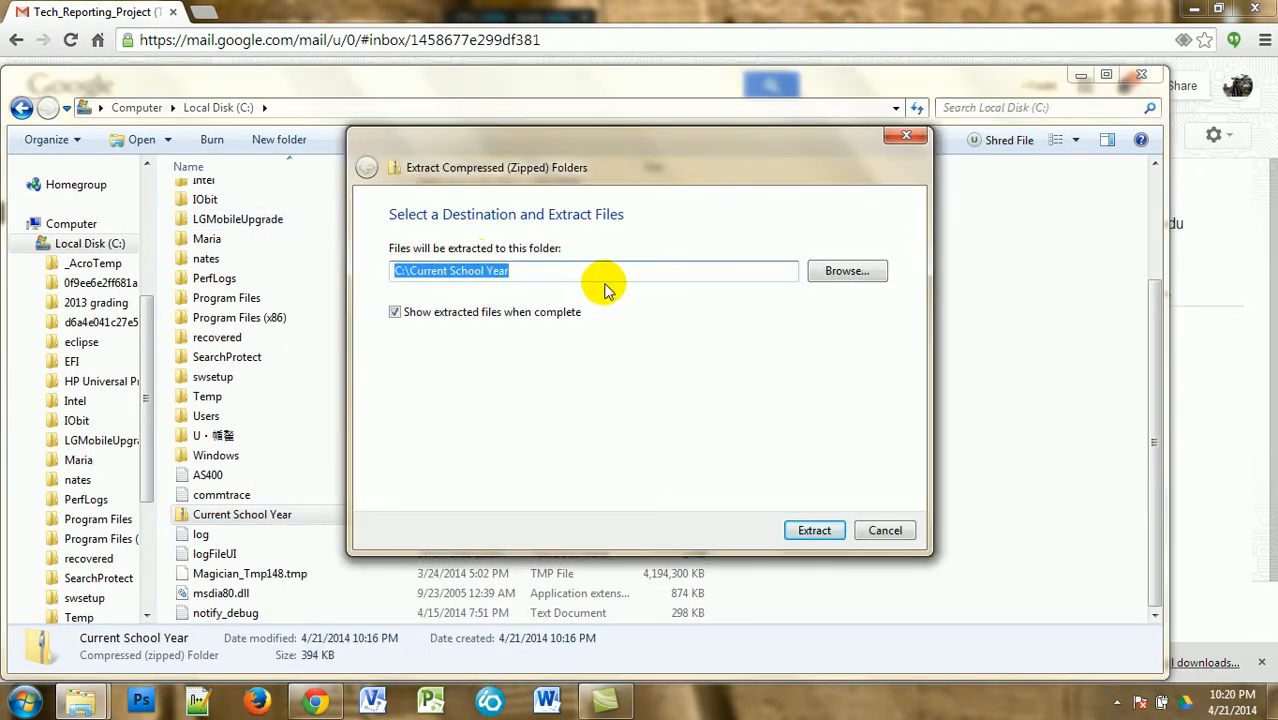
left_click(813, 531)
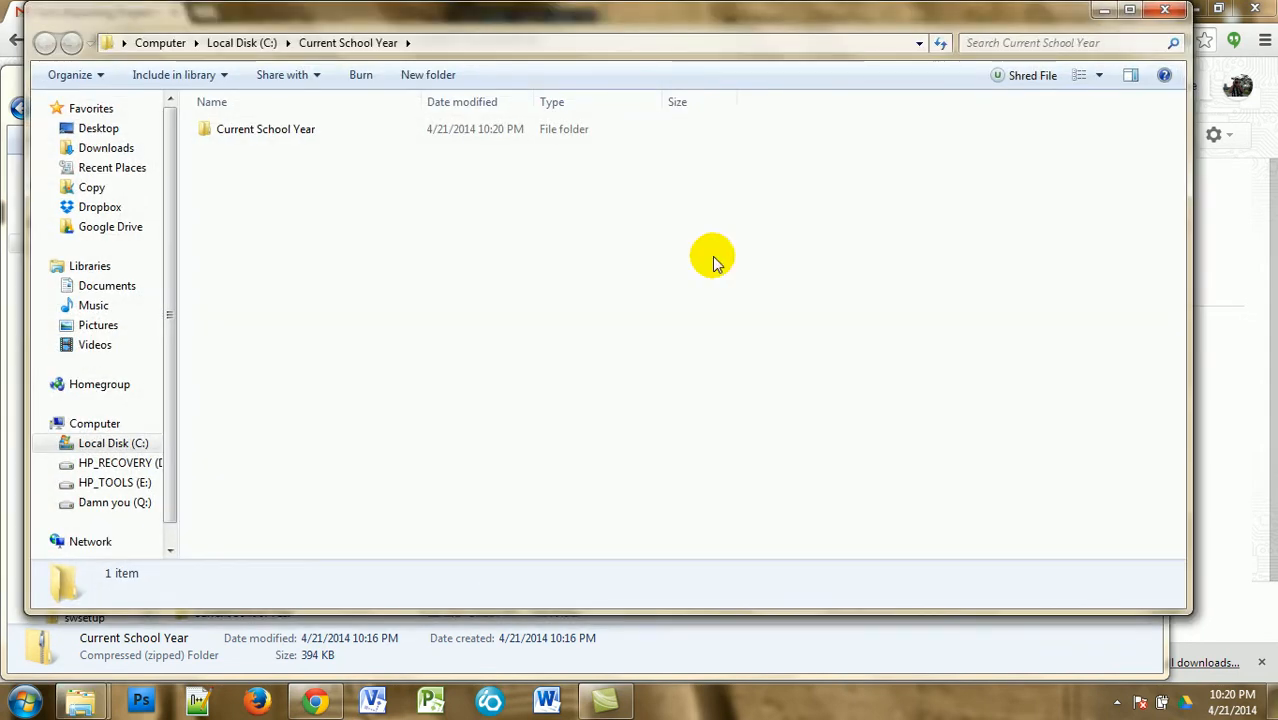
left_click(1165, 9)
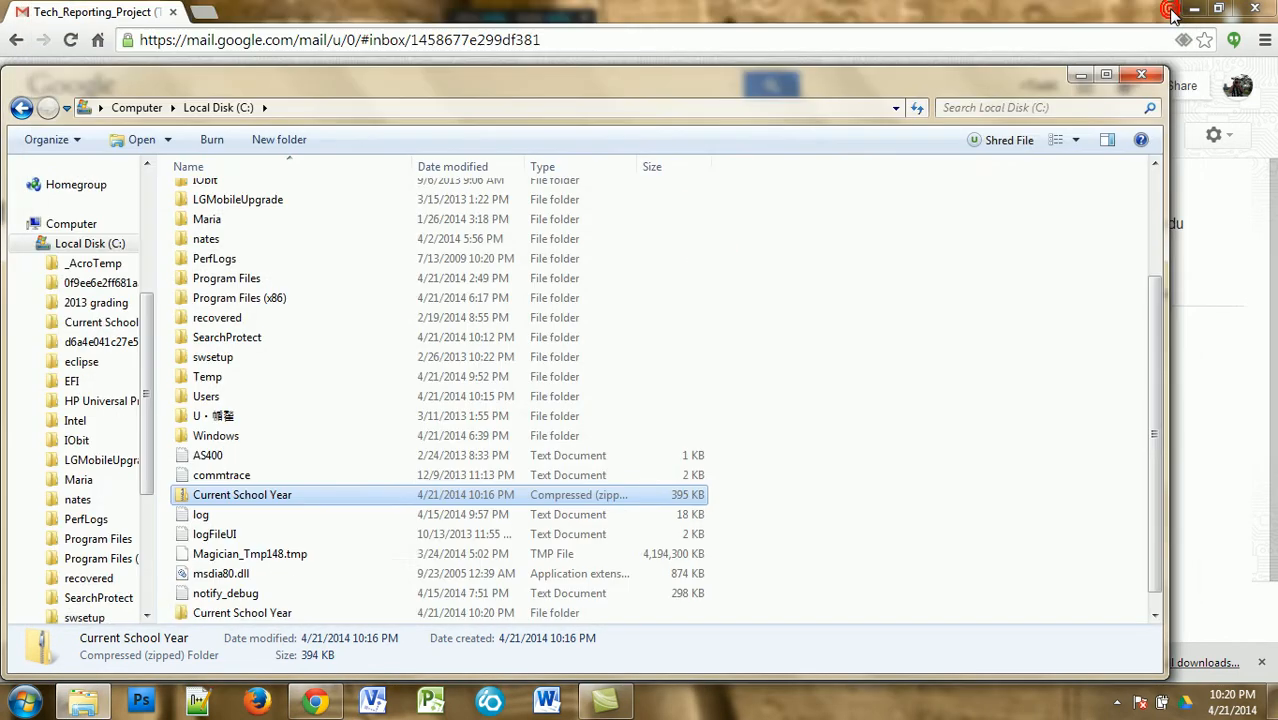
- Try to move the nested Current School Year folder directly onto Local Disk (C:), declining the folder merge
double_click(216, 614)
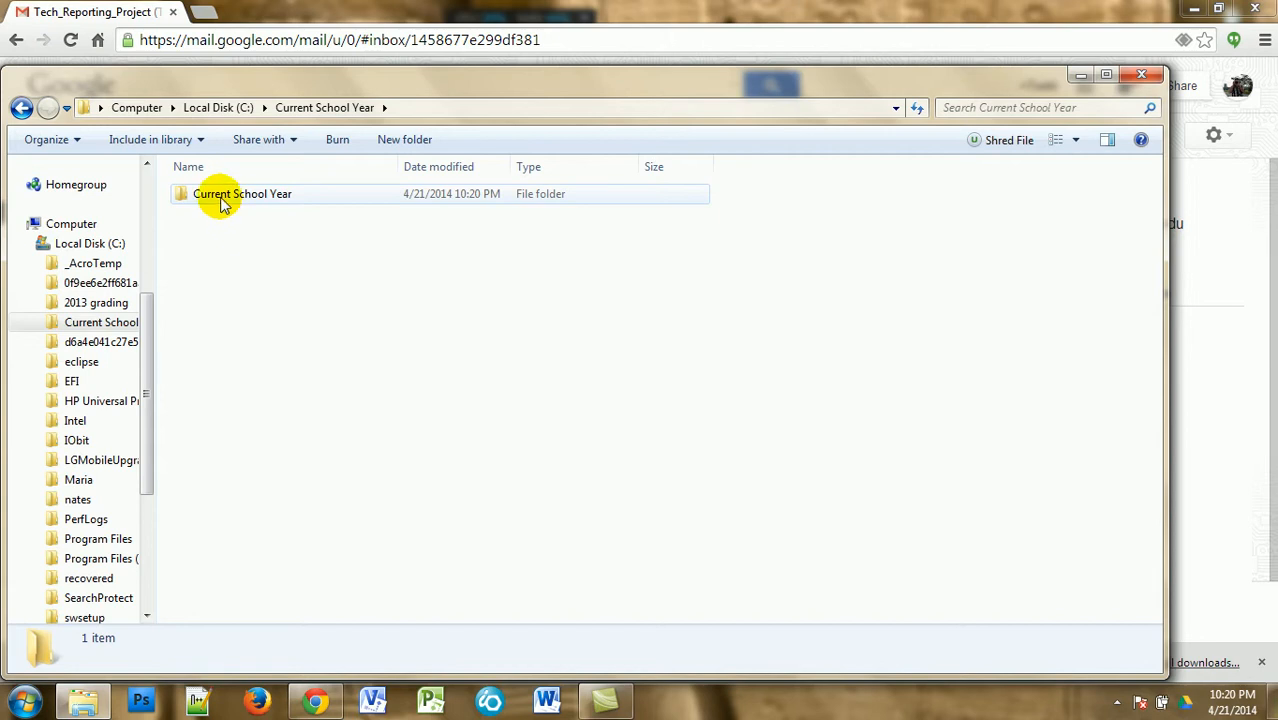
left_click_drag(220, 203, 100, 245)
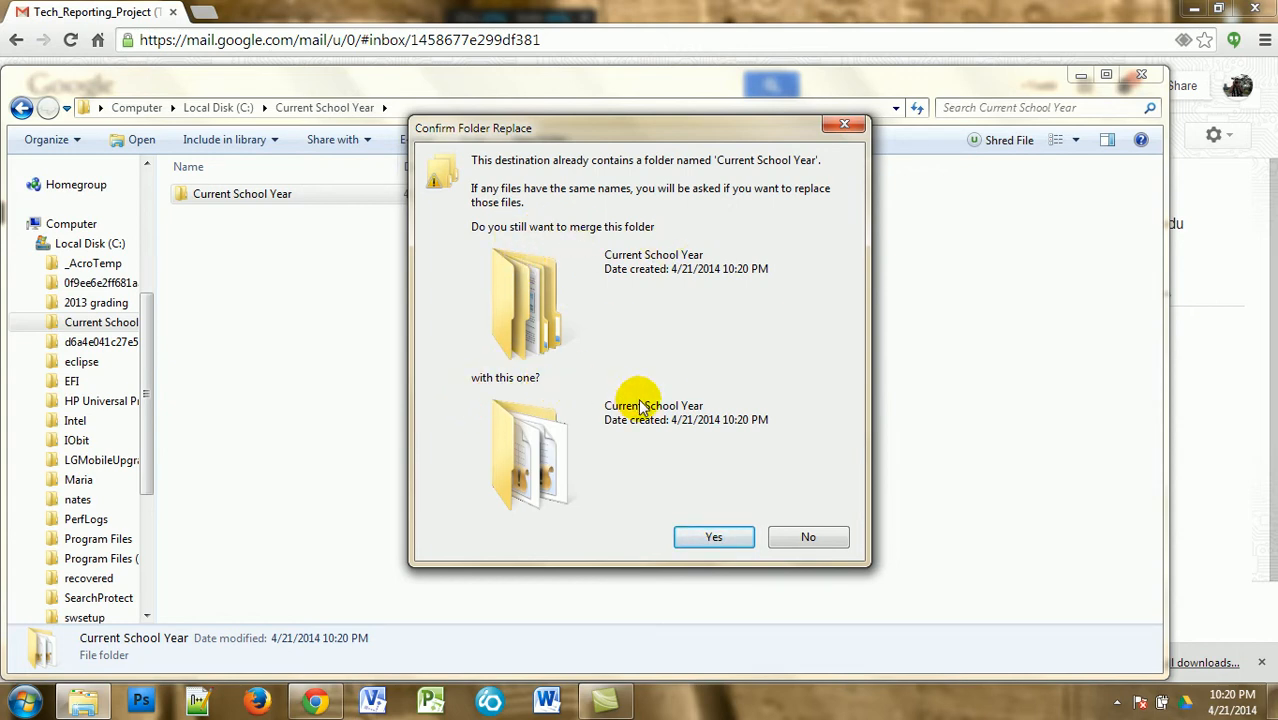
left_click(810, 537)
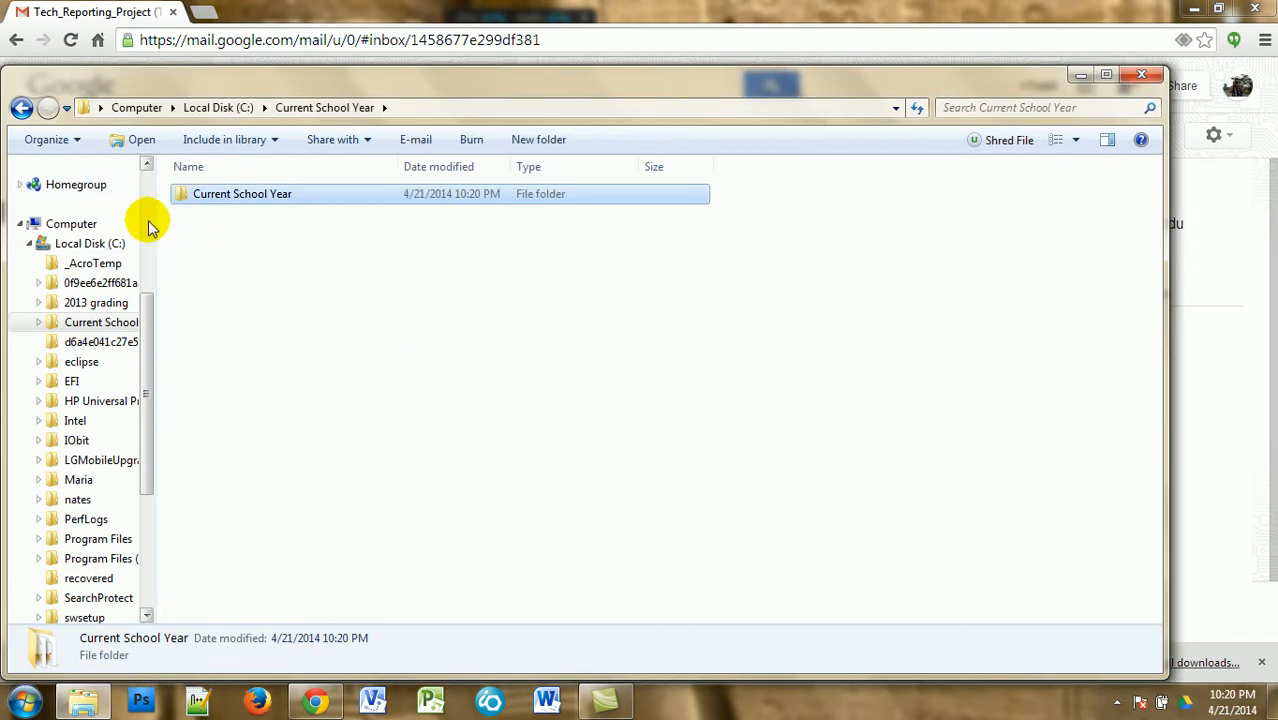
- Move the Reports folder and all the Excel files from the nested Current School Year folder up into C:\Current School Year
scroll(148, 228, "up", 5)
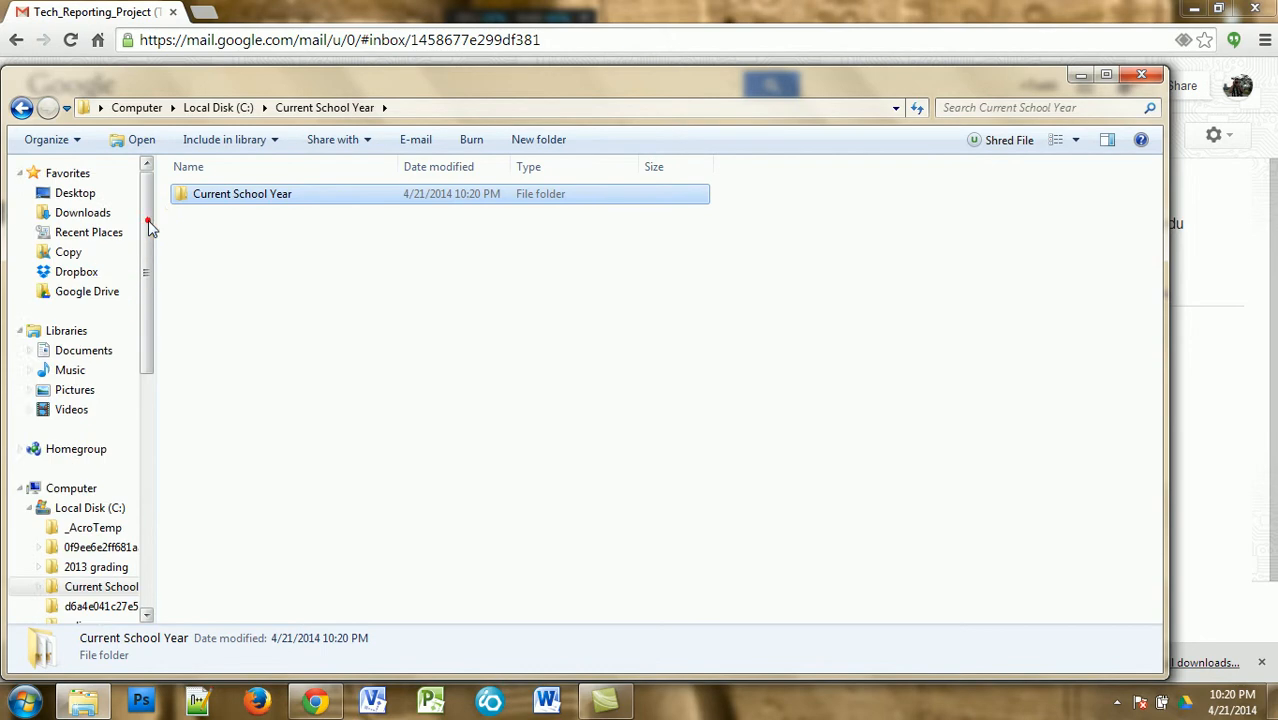
left_click(228, 115)
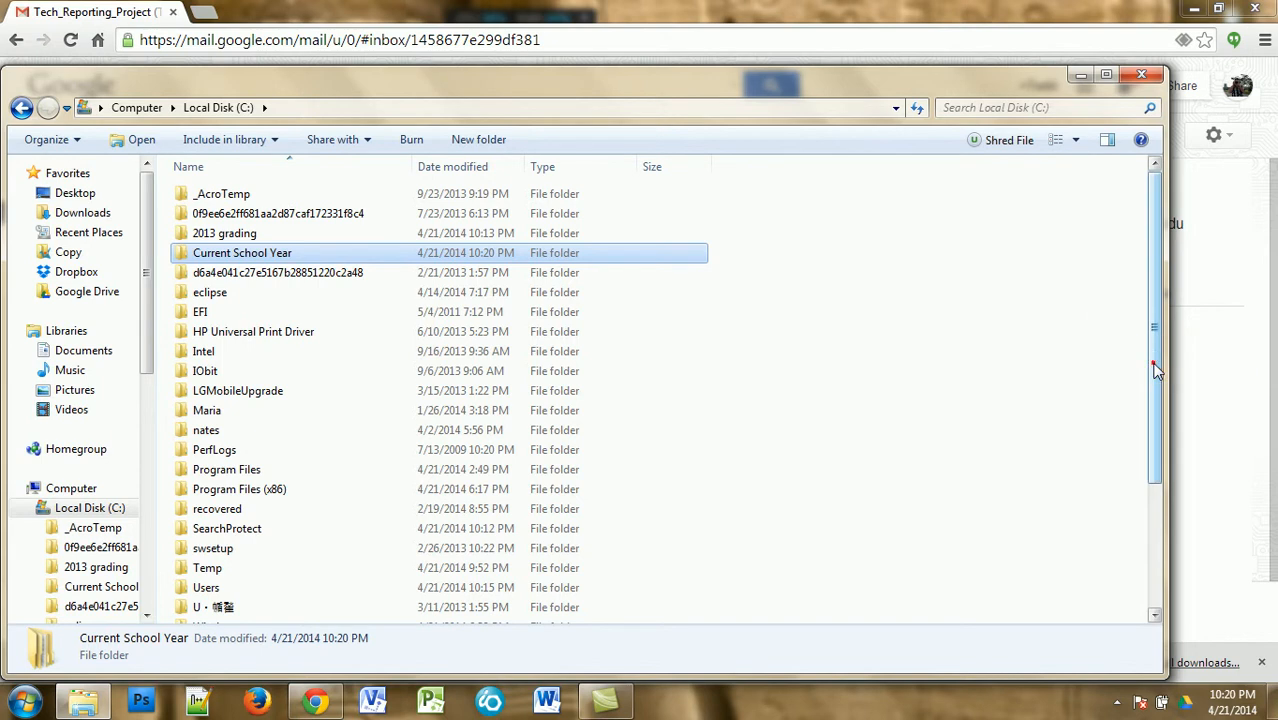
left_click_drag(1155, 370, 1164, 476)
left_click_drag(1176, 528, 1133, 160)
double_click(241, 258)
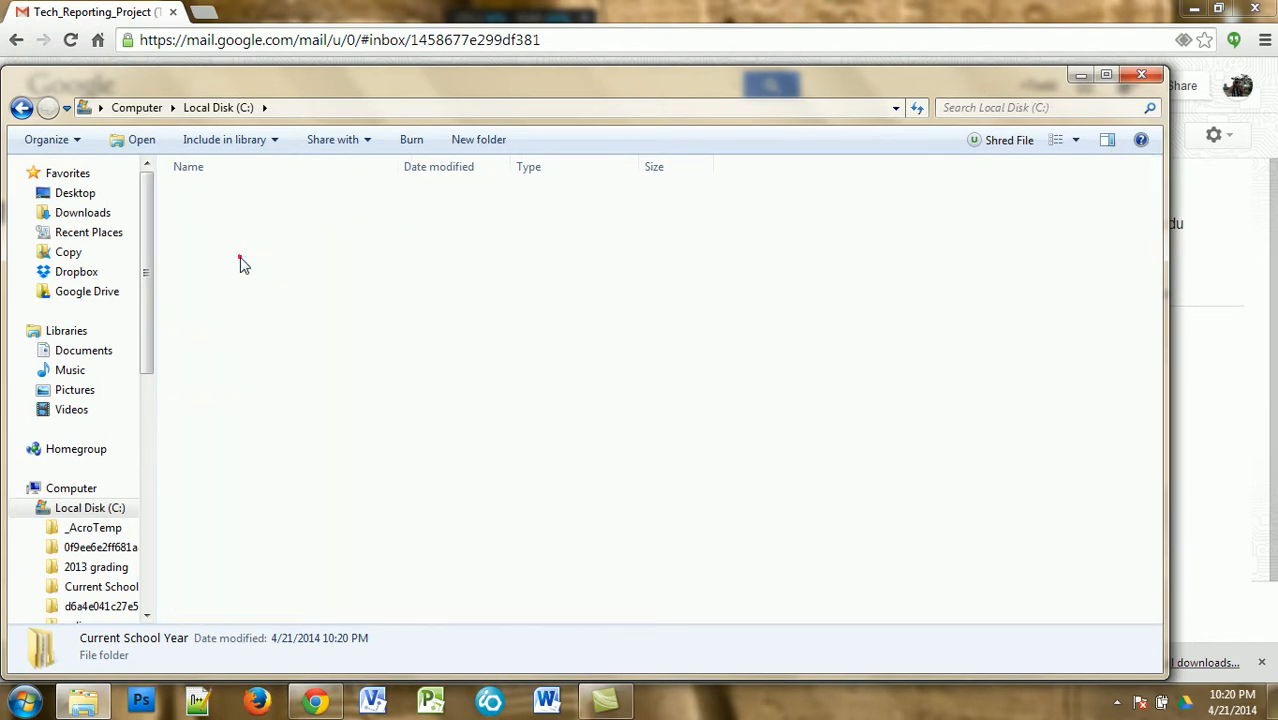
double_click(232, 196)
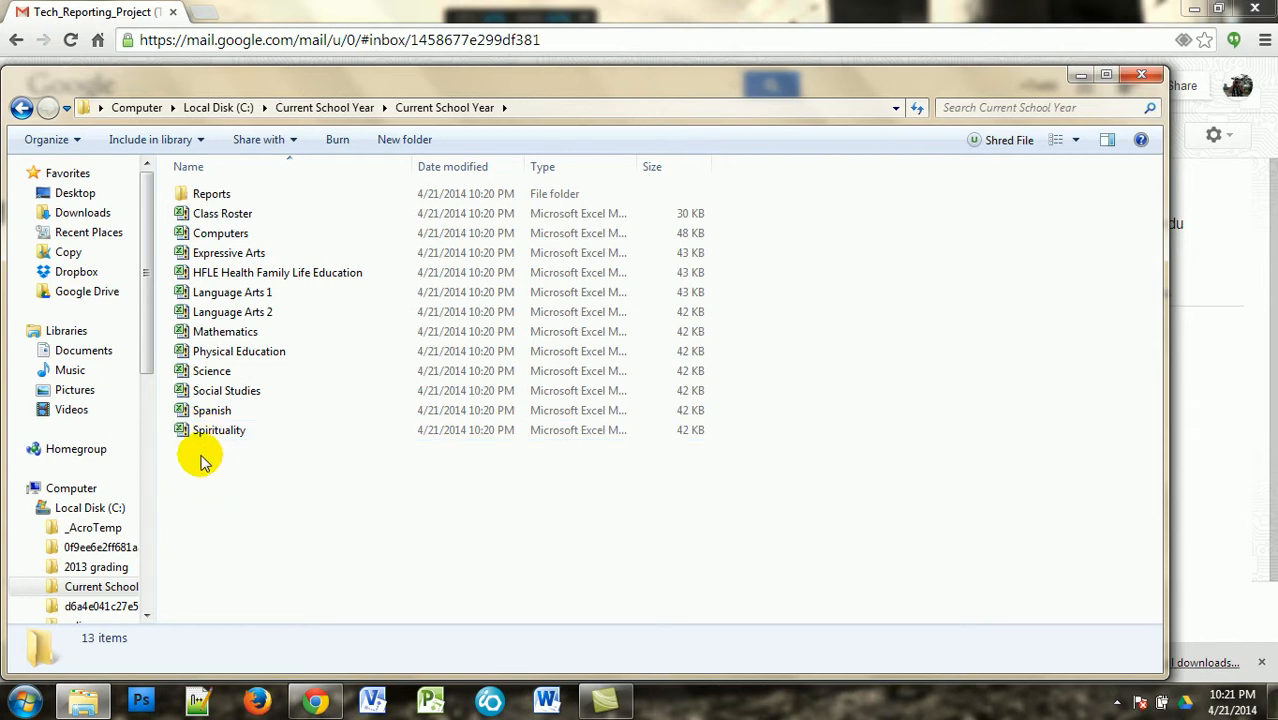
key("ctrl+a")
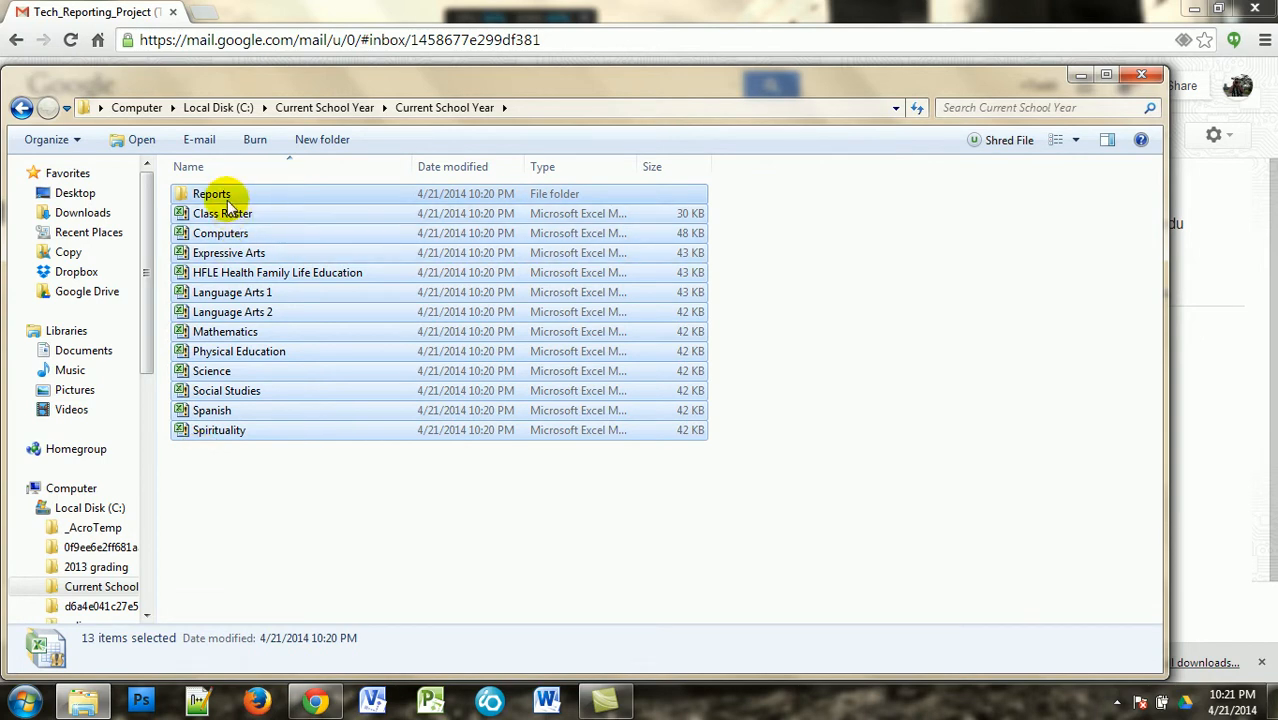
left_click_drag(214, 194, 313, 110)
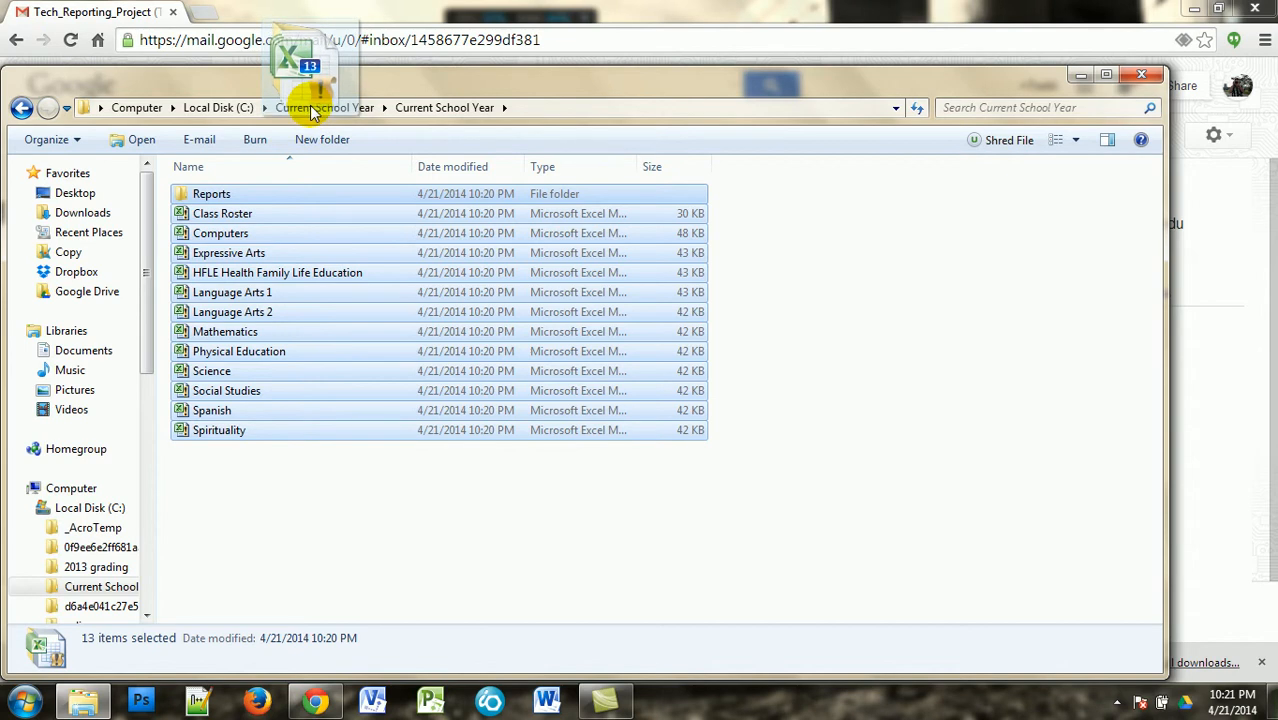
left_click_drag(313, 110, 313, 112)
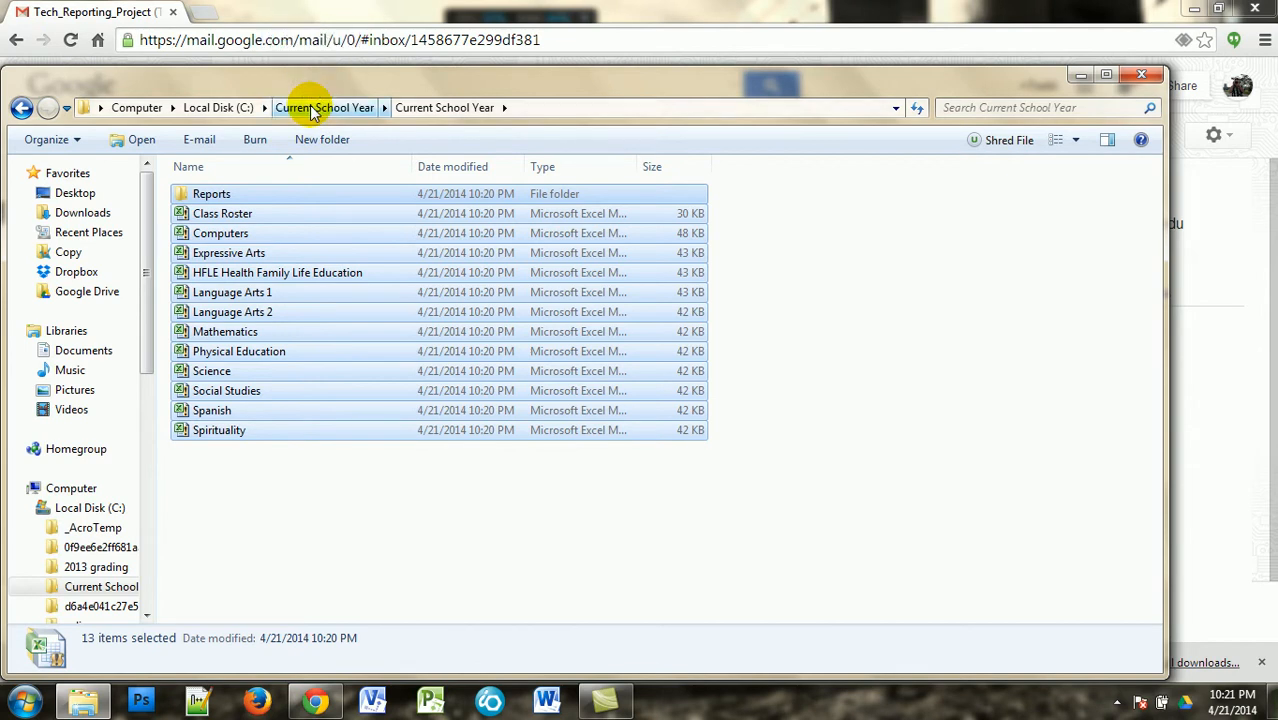
left_click_drag(265, 213, 92, 588)
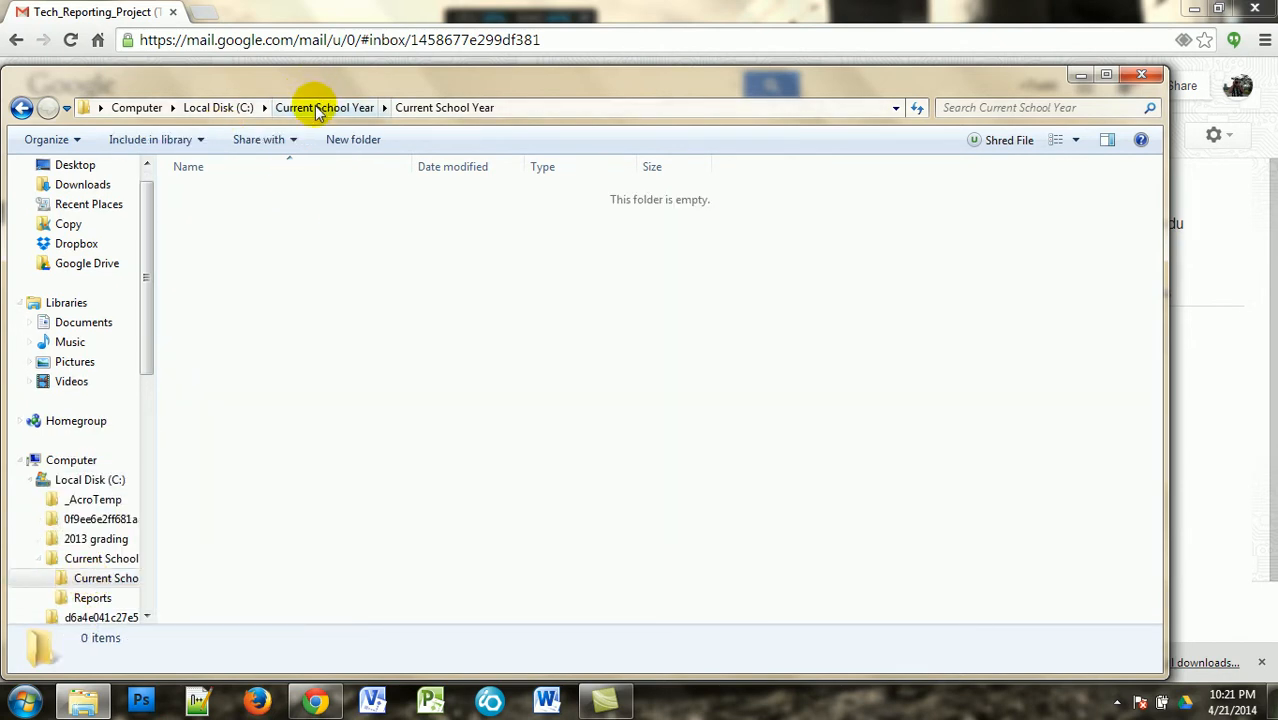
- Check that the nested Current School Year folder is empty and delete it from C:\Current School Year
left_click(246, 110)
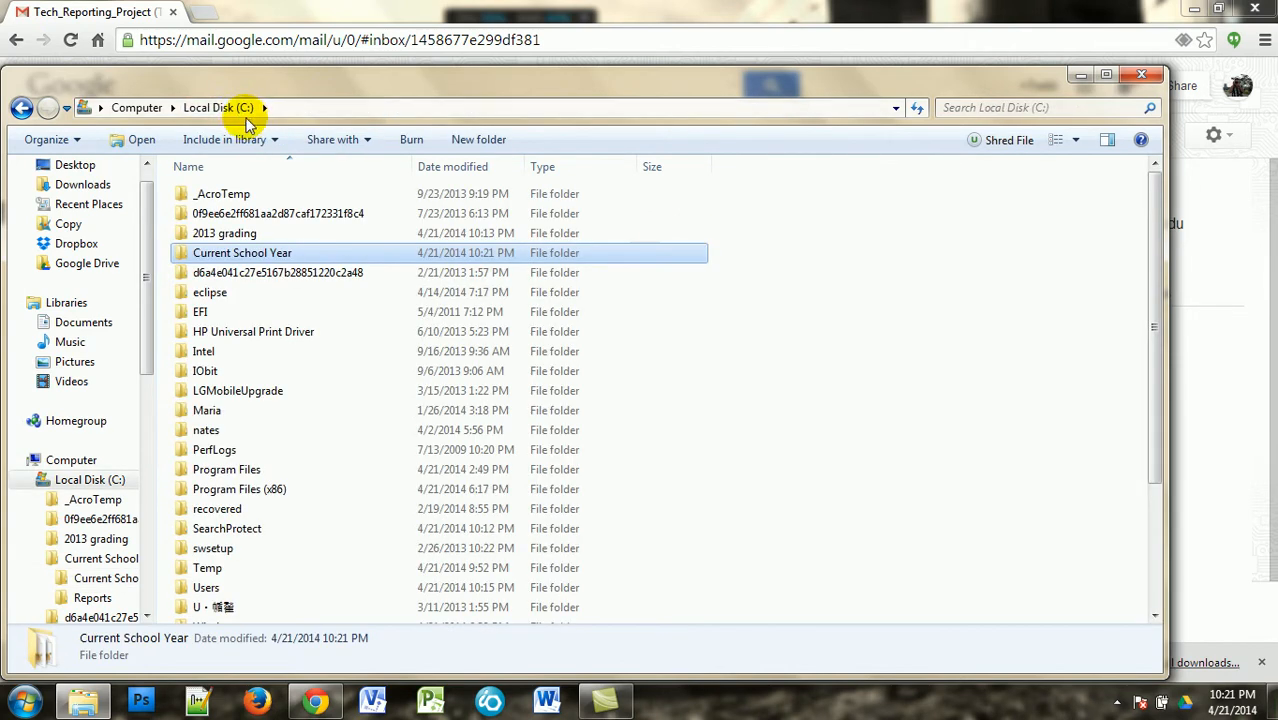
double_click(228, 252)
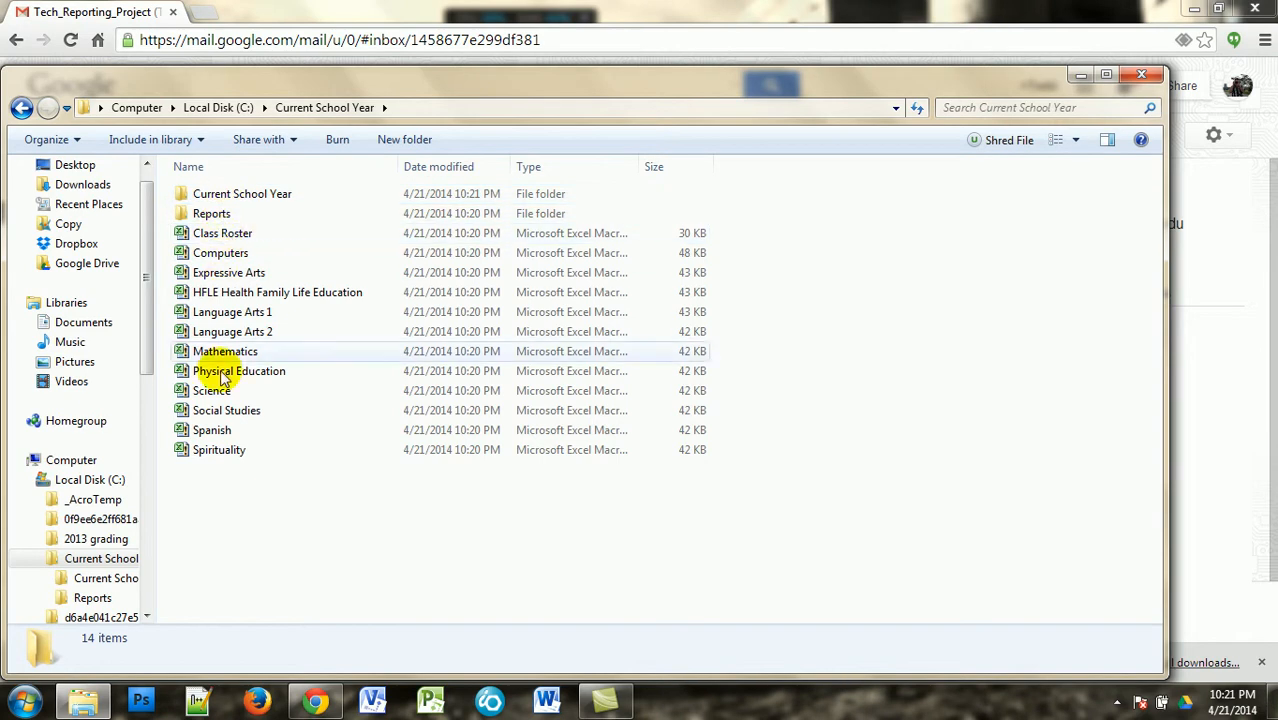
double_click(236, 196)
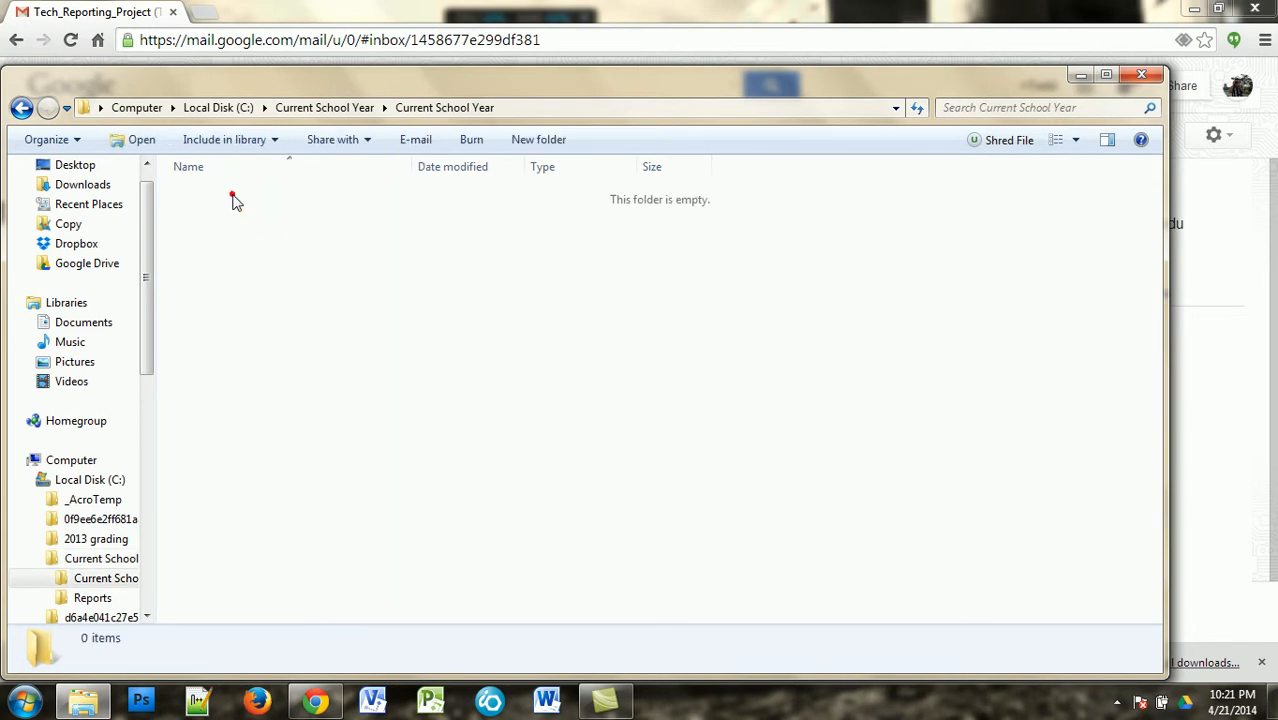
left_click(305, 107)
left_click(238, 193)
key("BackSpace")
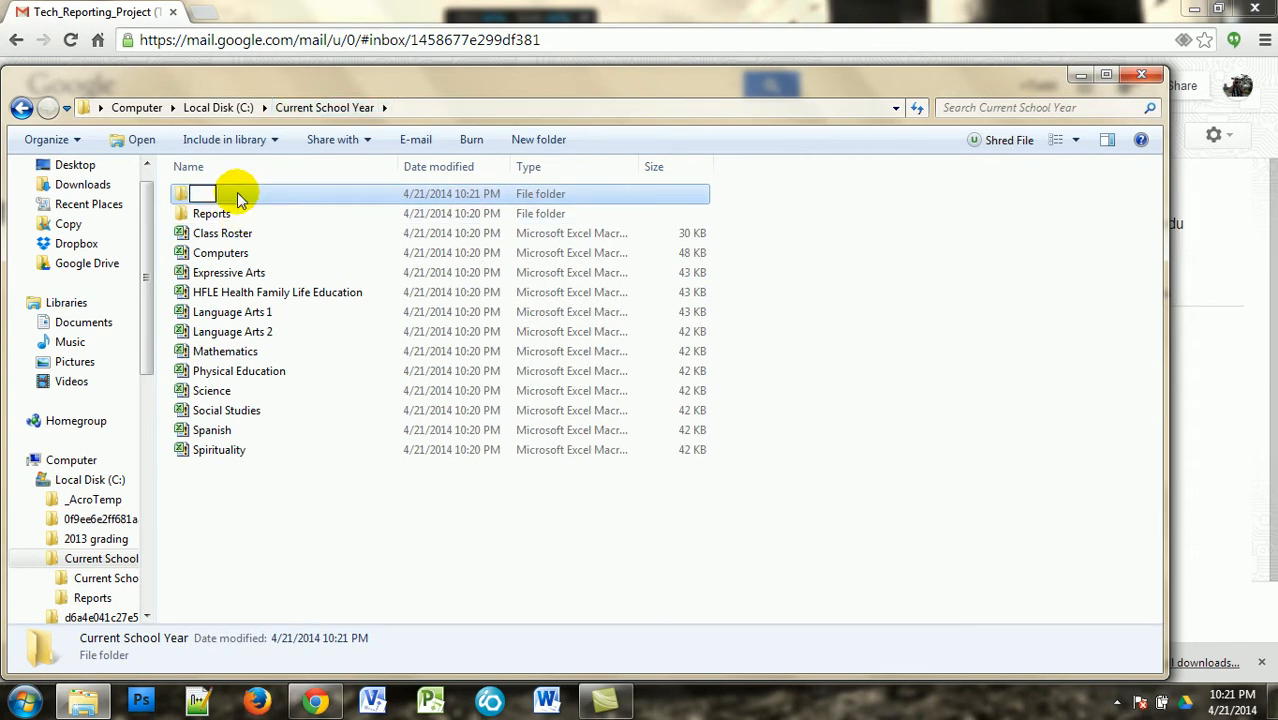
left_click(181, 194)
right_click(181, 194)
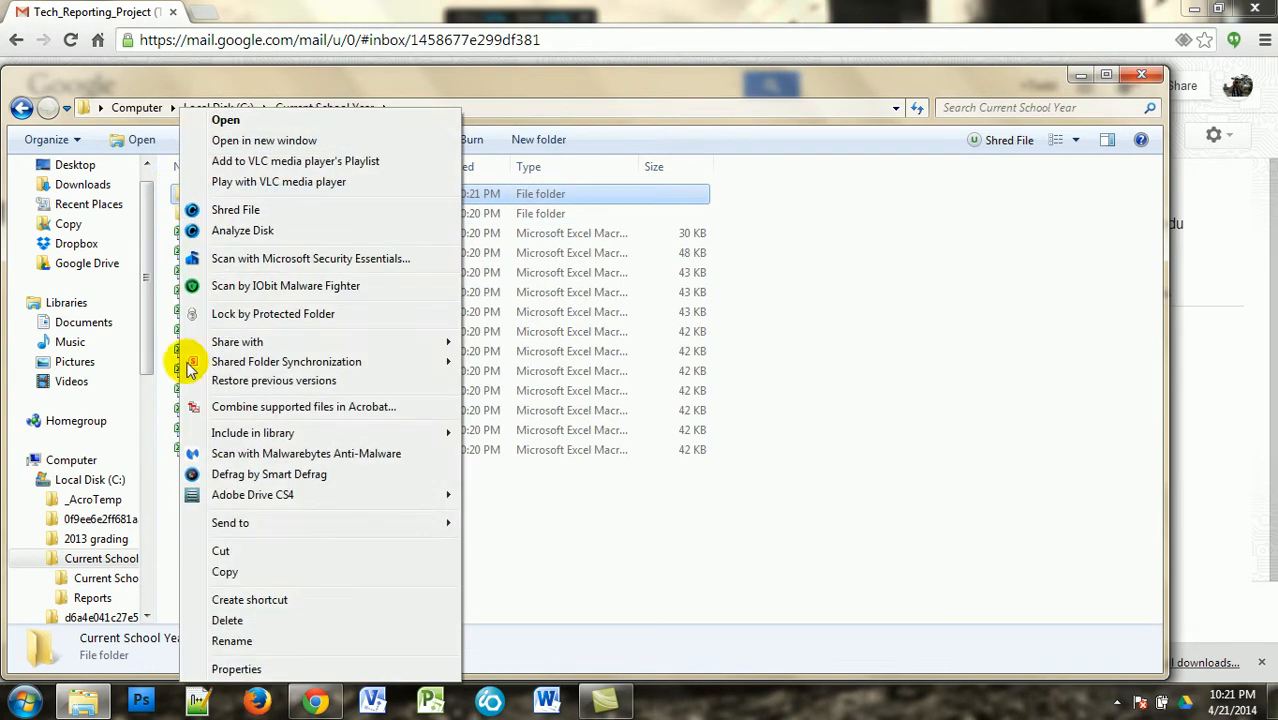
left_click(230, 619)
left_click(713, 426)
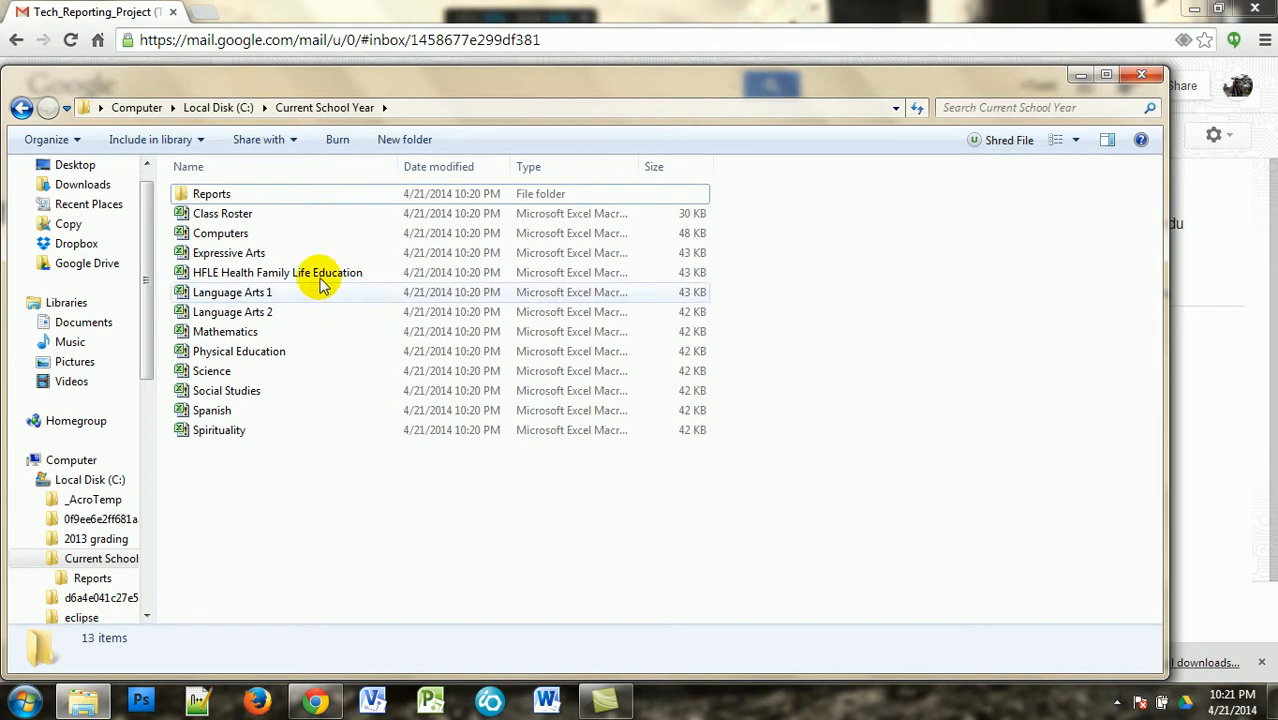
- Reopen the Current School Year folder on Local Disk (C:), starting from Computer, to examine its path and contents
left_click(137, 108)
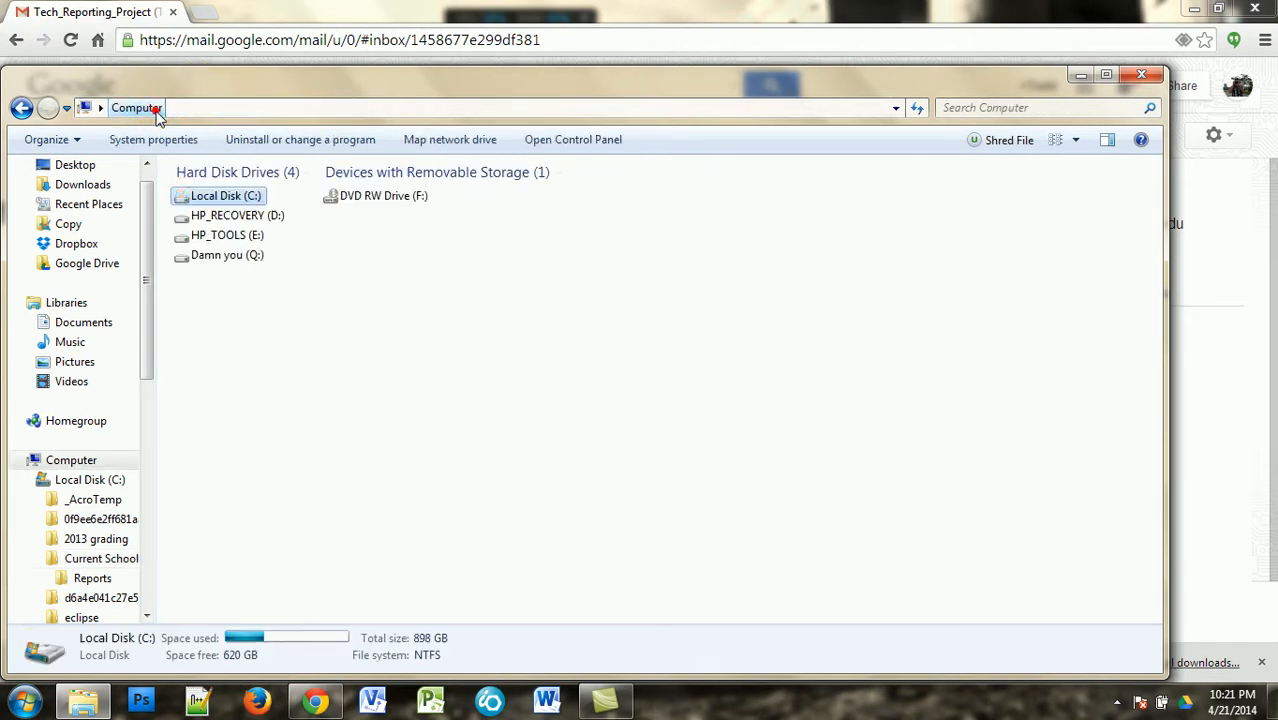
double_click(225, 197)
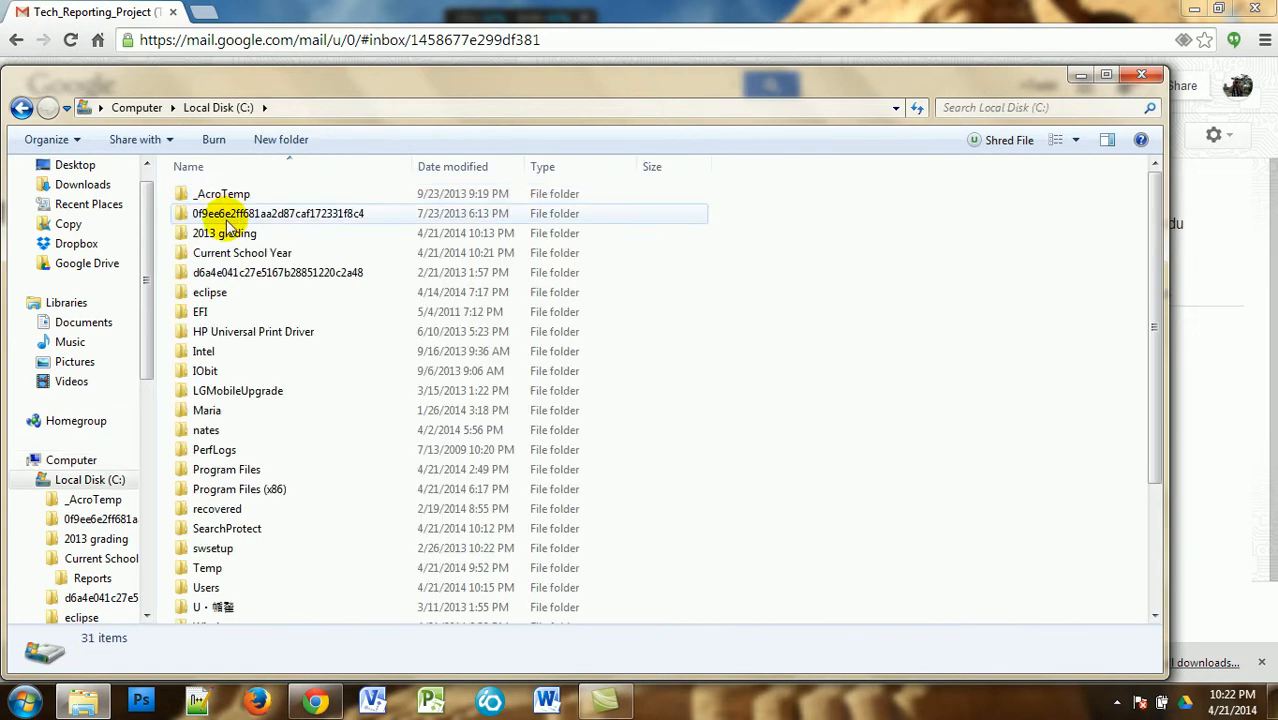
left_click(211, 256)
double_click(211, 256)
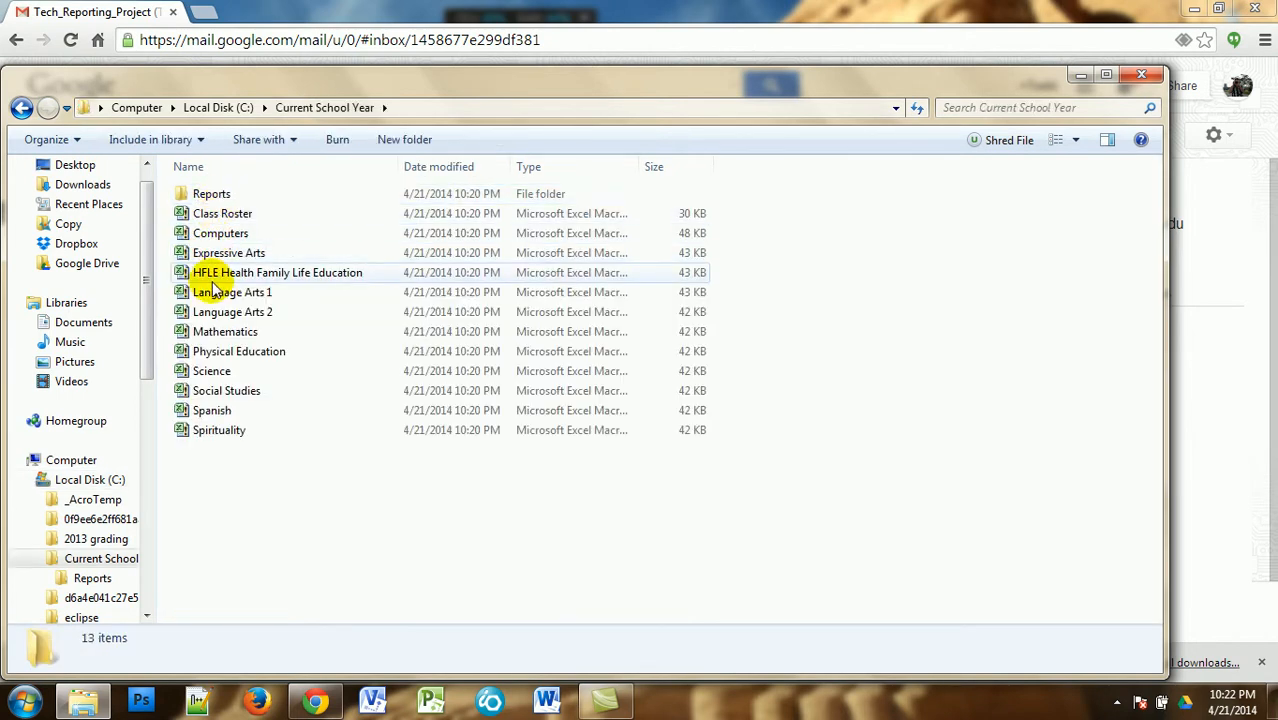